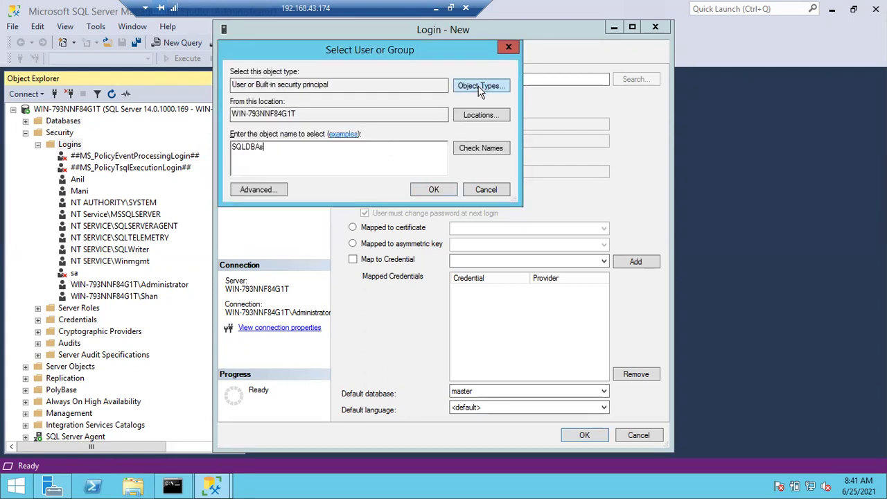
Include Groups in the search's object types and check the name SQLDBAs
{"action": "left_click", "coordinate": [481, 88]}
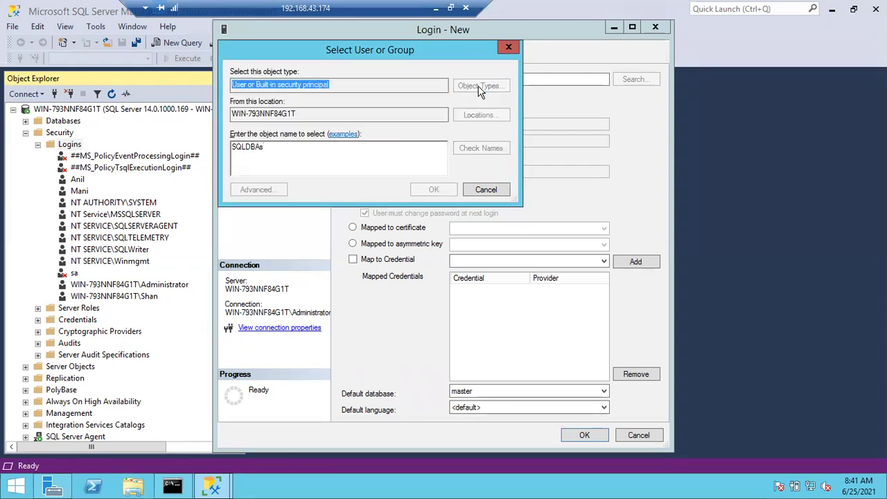
{"action": "left_click", "coordinate": [242, 149]}
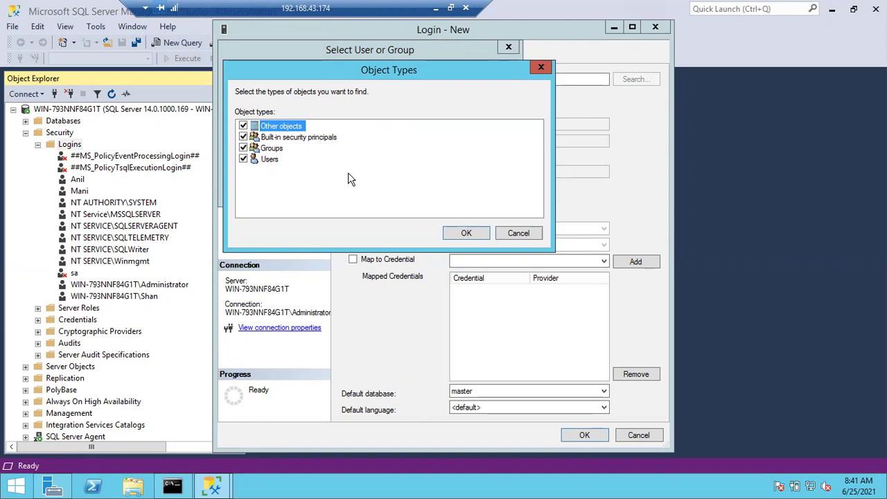
{"action": "left_click", "coordinate": [457, 233]}
{"action": "left_click", "coordinate": [486, 148]}
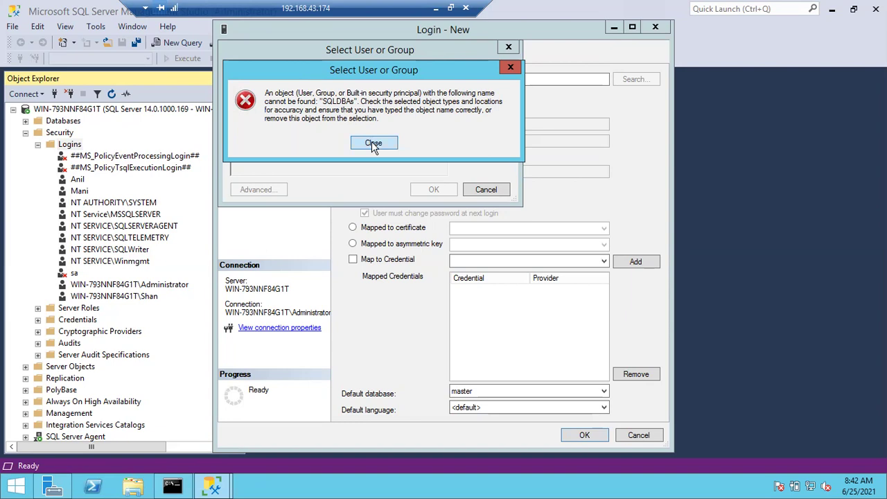
{"action": "left_click", "coordinate": [372, 143]}
{"action": "double_click", "coordinate": [235, 142]}
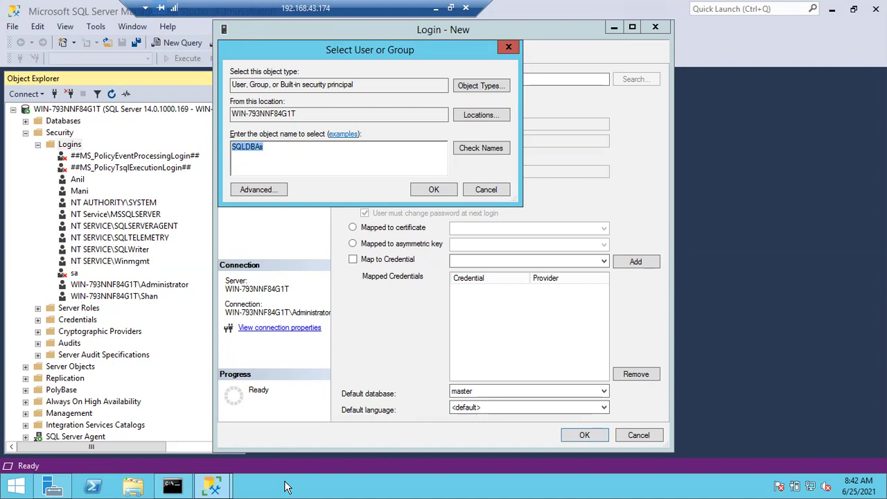
{"action": "left_click", "coordinate": [287, 487]}
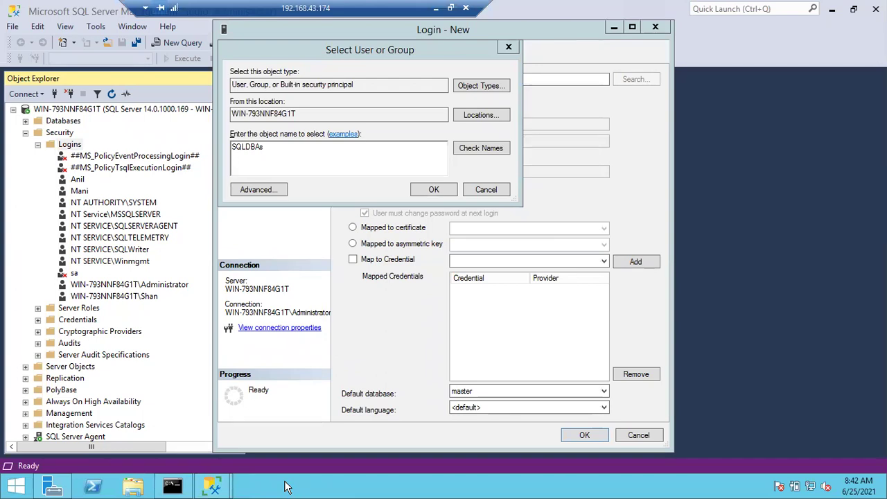
{"action": "key", "text": "super+r"}
Launch the Local Users and Groups console via lusrmgr.msc
{"action": "type", "text": "lusr"}
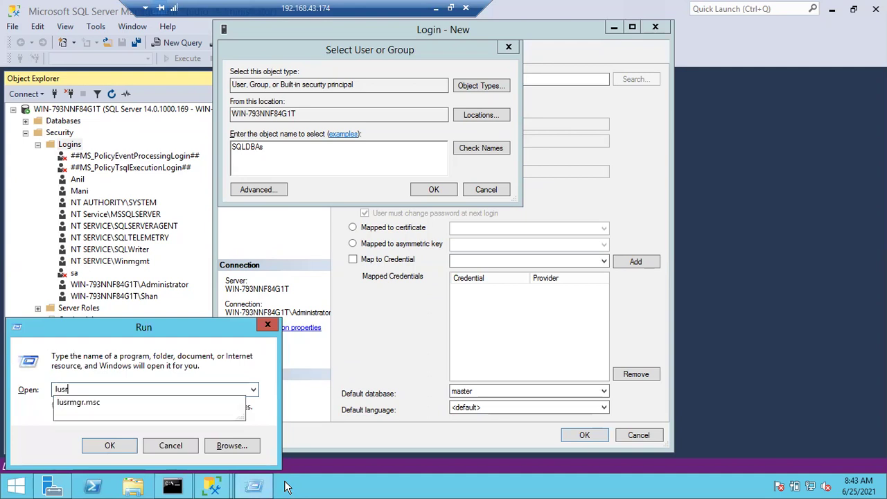
{"action": "key", "text": "Escape"}
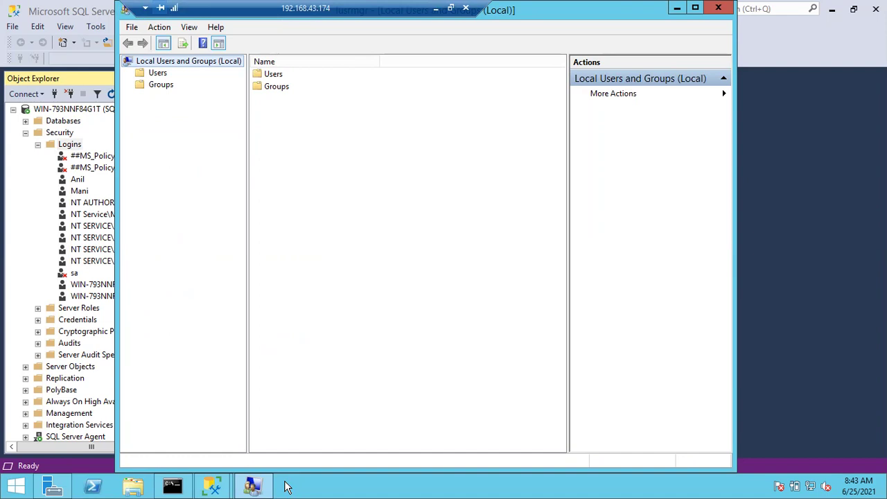
Open the Users folder to list the local user accounts
{"action": "left_click", "coordinate": [272, 77]}
{"action": "left_click", "coordinate": [277, 87]}
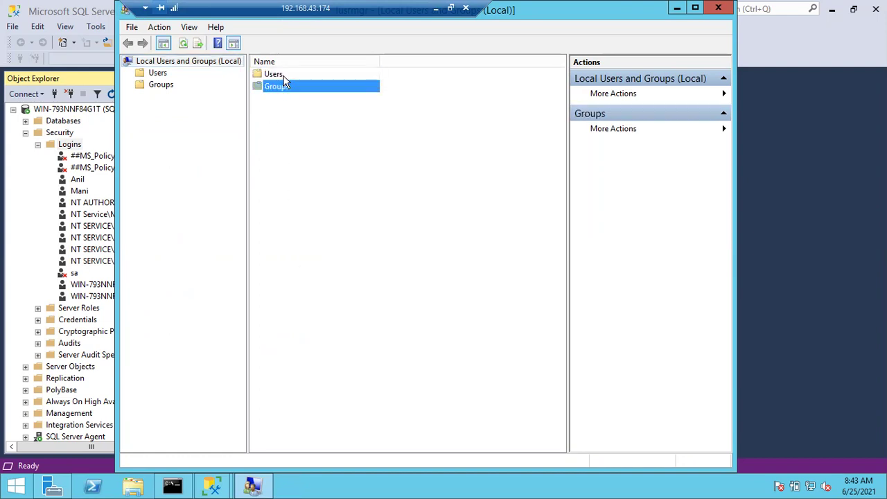
{"action": "left_click", "coordinate": [283, 78]}
{"action": "double_click", "coordinate": [283, 76]}
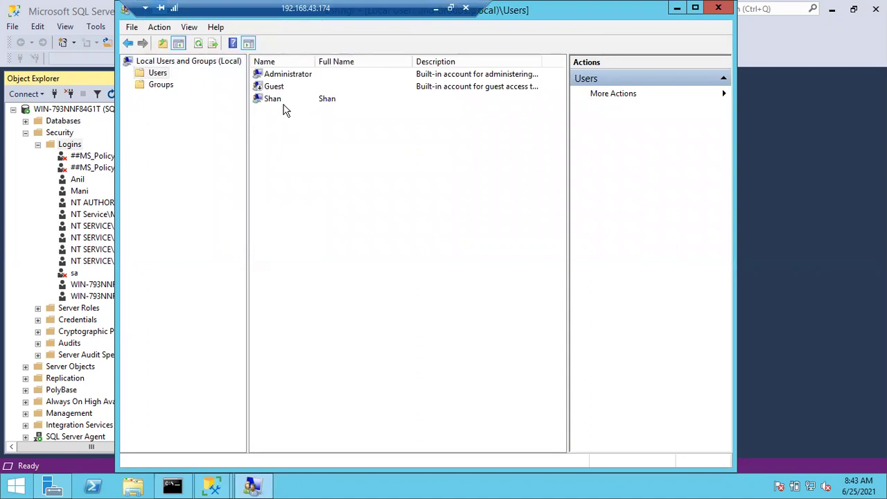
Start a new local user account from the Users list
{"action": "left_click", "coordinate": [278, 100]}
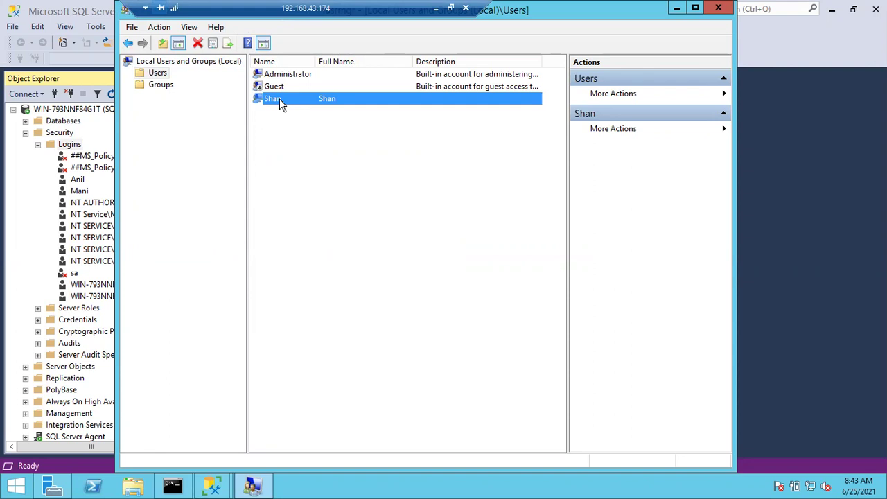
{"action": "left_click", "coordinate": [337, 184]}
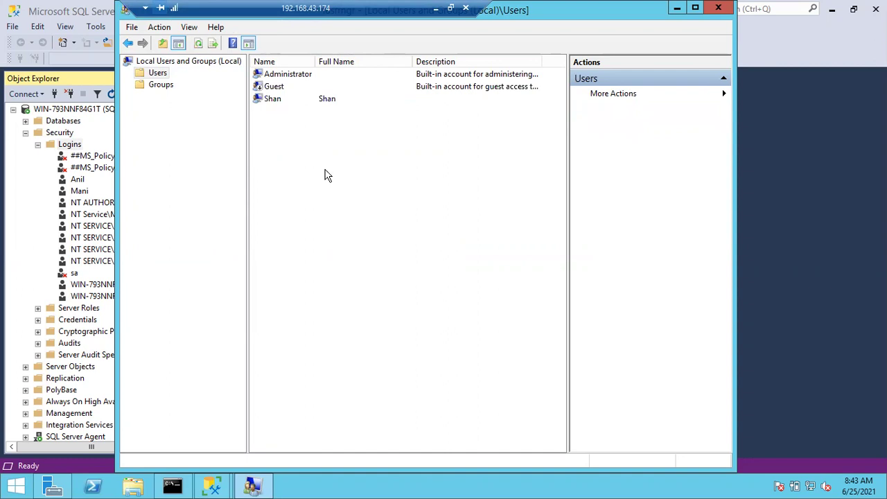
{"action": "right_click", "coordinate": [287, 151]}
{"action": "left_click", "coordinate": [296, 163]}
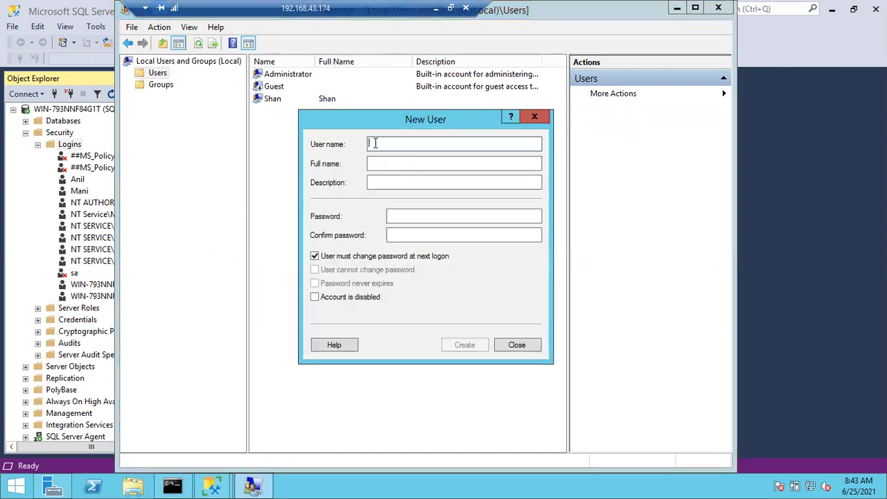
Create the first local user with a password that cannot be changed and never expires
{"action": "type", "text": "Anil"}
{"action": "key", "text": "Tab"}
{"action": "key", "text": "Tab"}
{"action": "key", "text": "Tab"}
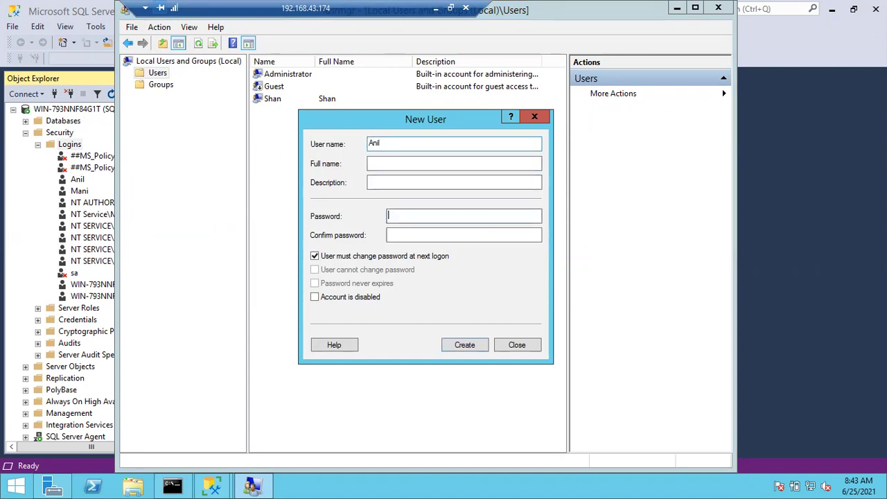
{"action": "type", "text": "●●●●●●●●●●●●●"}
{"action": "key", "text": "Tab"}
{"action": "type", "text": "●●●●●●●●●●●●●"}
{"action": "left_click", "coordinate": [314, 257]}
{"action": "left_click", "coordinate": [315, 271]}
{"action": "left_click", "coordinate": [315, 285]}
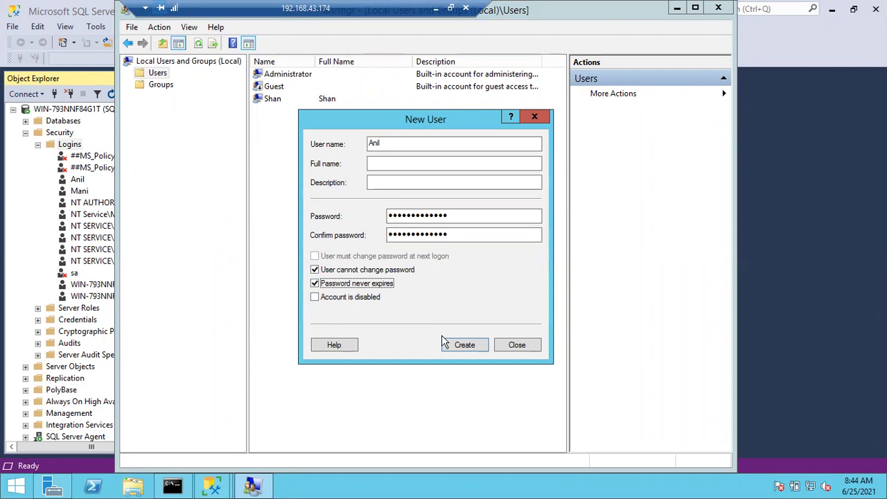
{"action": "left_click", "coordinate": [463, 345]}
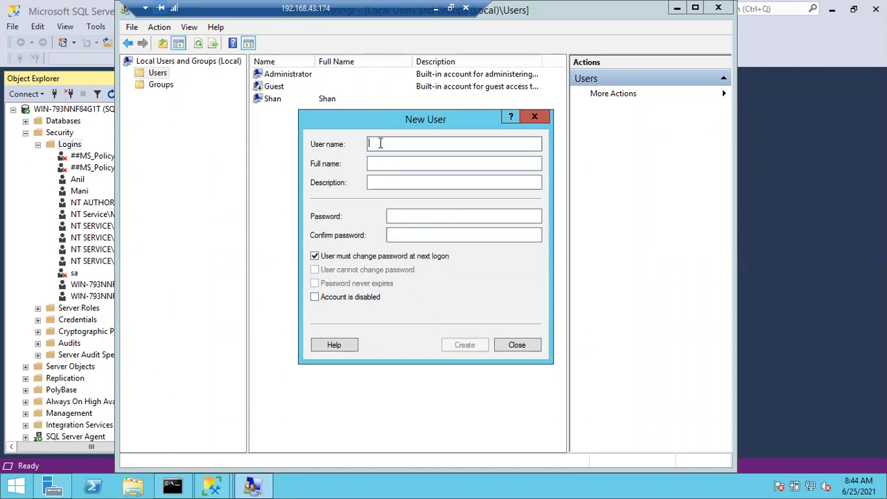
Create the second local user with the same unchangeable, non-expiring password settings
{"action": "type", "text": "Mani"}
{"action": "key", "text": "Tab"}
{"action": "key", "text": "Tab"}
{"action": "key", "text": "Tab"}
{"action": "type", "text": "Password@1234"}
{"action": "key", "text": "Tab"}
{"action": "type", "text": "Password@1234"}
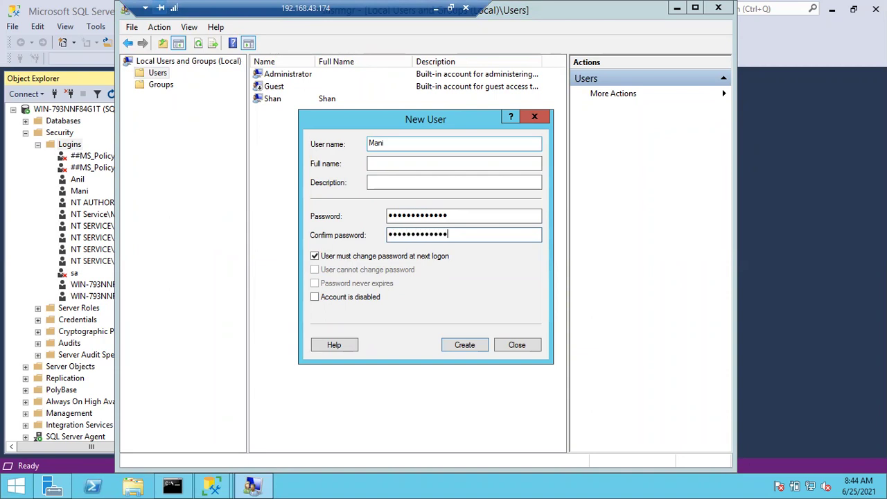
{"action": "left_click", "coordinate": [315, 257]}
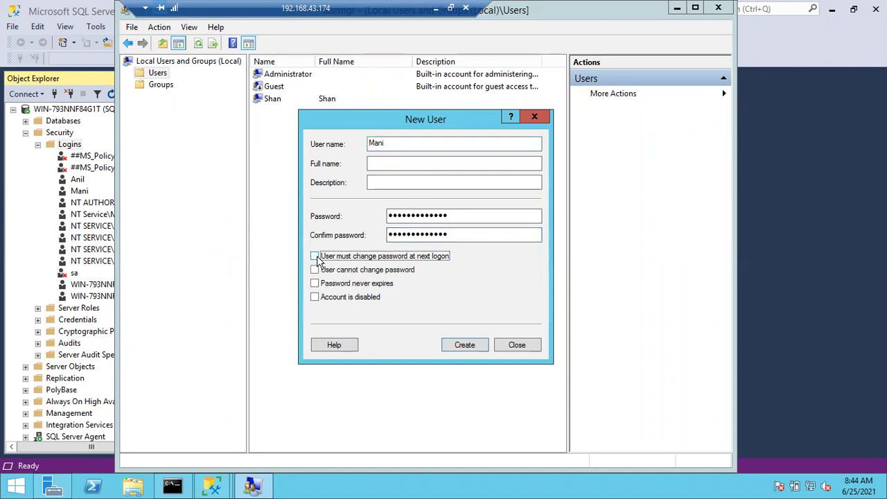
{"action": "left_click", "coordinate": [315, 270]}
{"action": "left_click", "coordinate": [315, 283]}
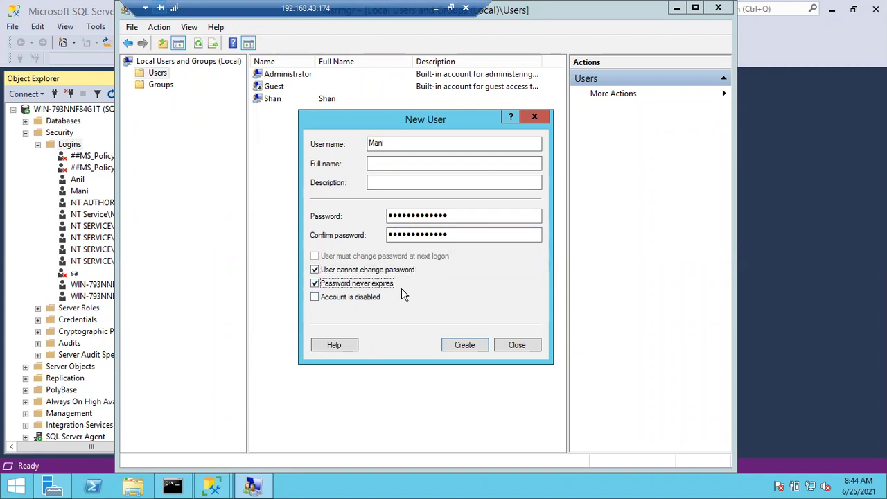
{"action": "left_click", "coordinate": [464, 345]}
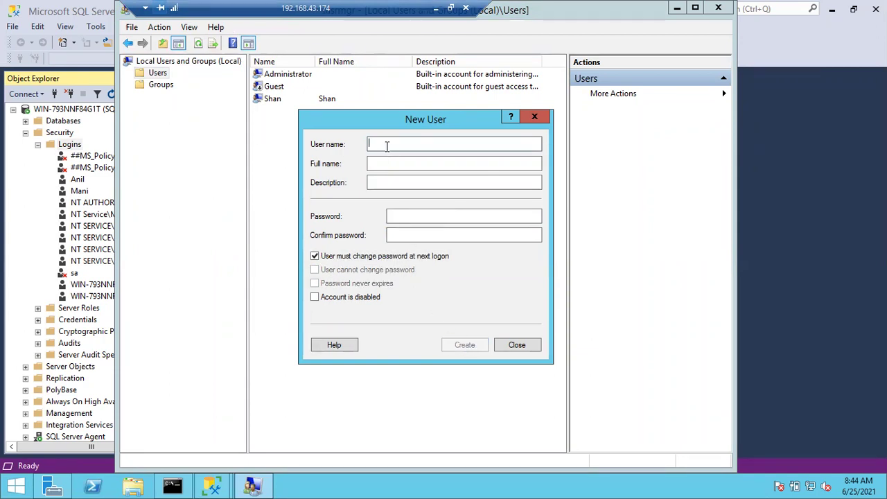
Create the third local user with those password options, then close the New User dialog
{"action": "type", "text": "Karthik"}
{"action": "key", "text": "Tab"}
{"action": "key", "text": "Tab"}
{"action": "key", "text": "Tab"}
{"action": "type", "text": "Pa$$w0rd"}
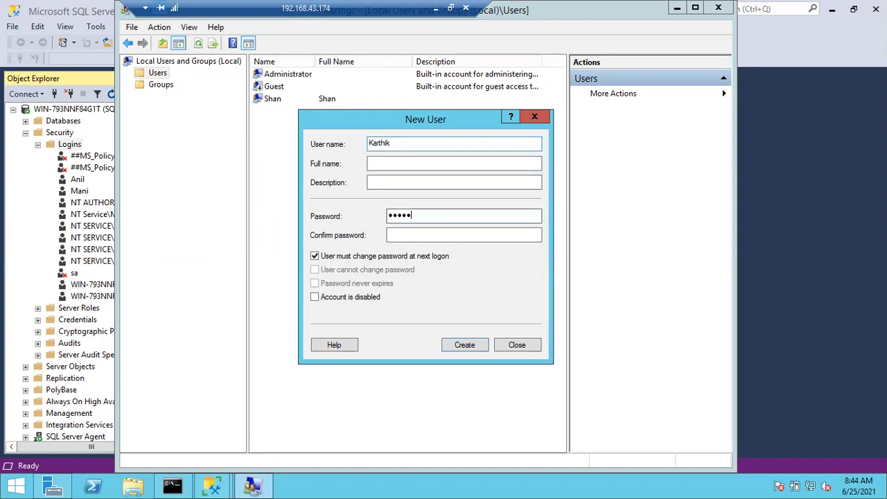
{"action": "type", "text": "@1234"}
{"action": "key", "text": "Tab"}
{"action": "type", "text": "Pa$$w0rd@1234"}
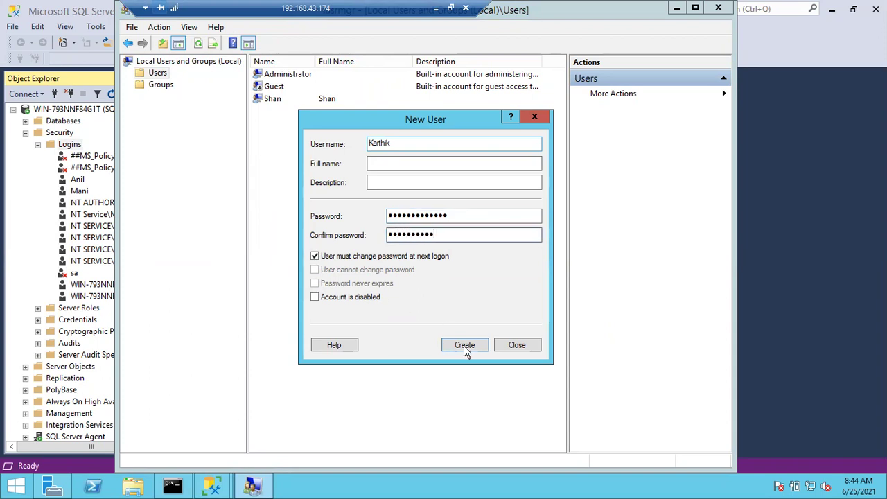
{"action": "key", "text": "Tab"}
{"action": "key", "text": "space"}
{"action": "key", "text": "Tab"}
{"action": "key", "text": "space"}
{"action": "key", "text": "Tab"}
{"action": "key", "text": "space"}
{"action": "key", "text": "Return"}
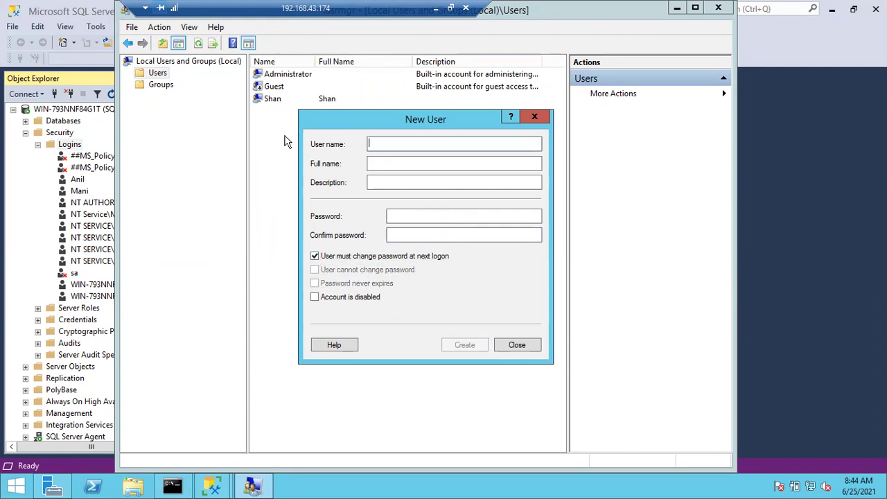
{"action": "key", "text": "Escape"}
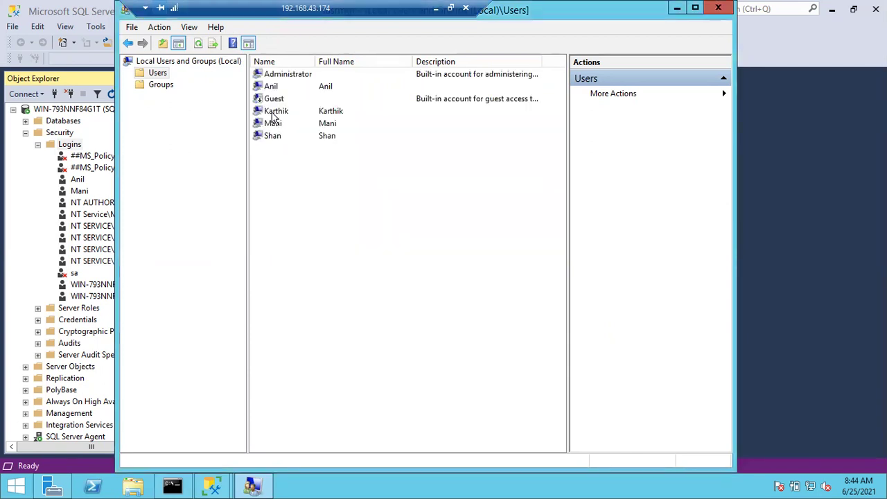
Start a new local group named SQLDBAs and open member selection
{"action": "left_click", "coordinate": [274, 112]}
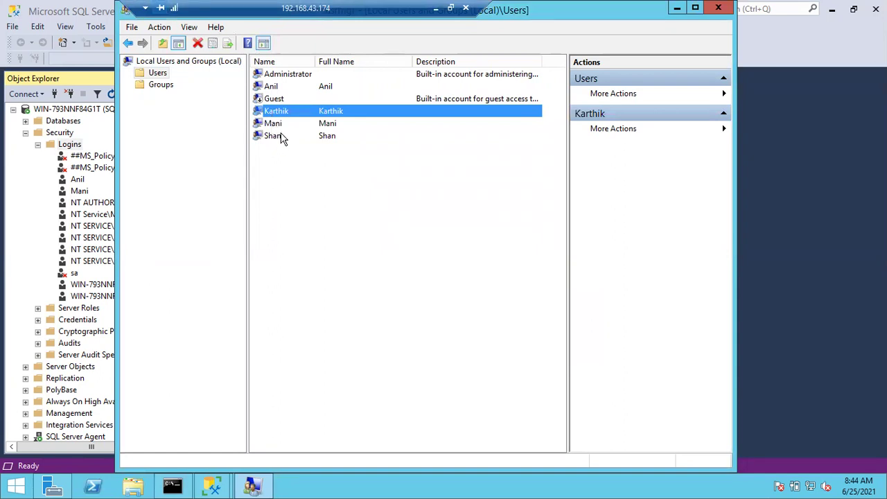
{"action": "left_click", "coordinate": [274, 87]}
{"action": "left_click", "coordinate": [380, 213]}
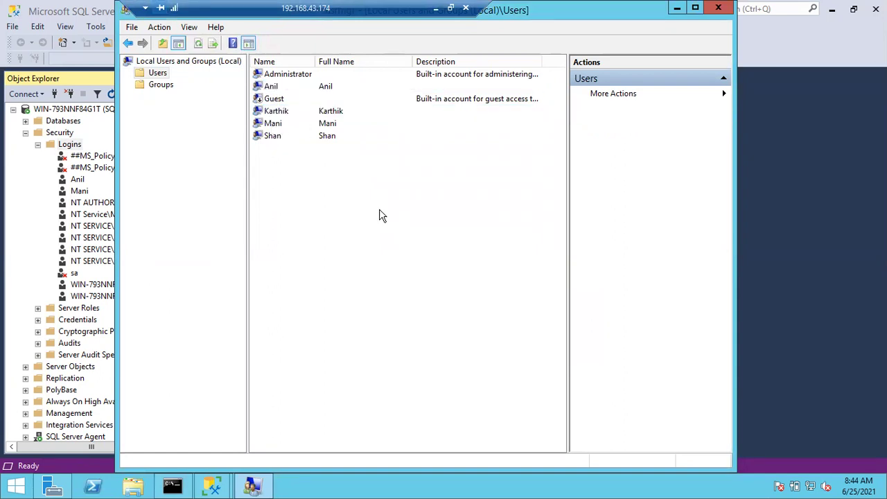
{"action": "left_click", "coordinate": [171, 86]}
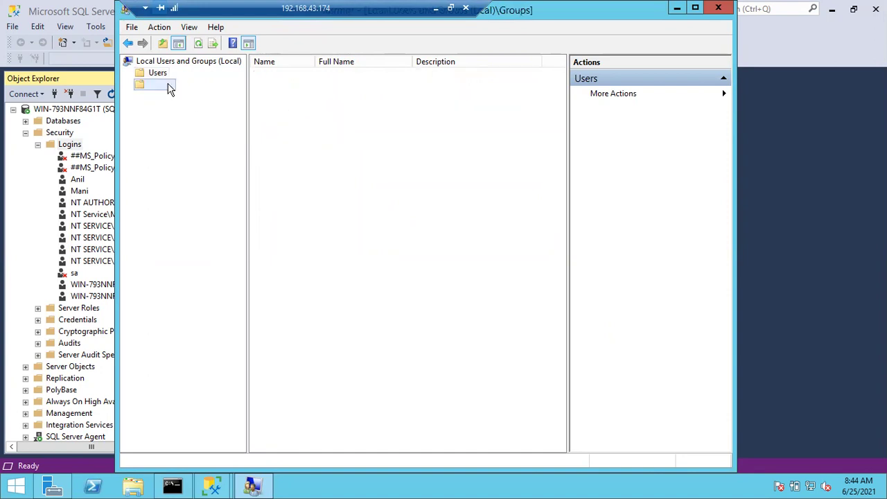
{"action": "right_click", "coordinate": [321, 401]}
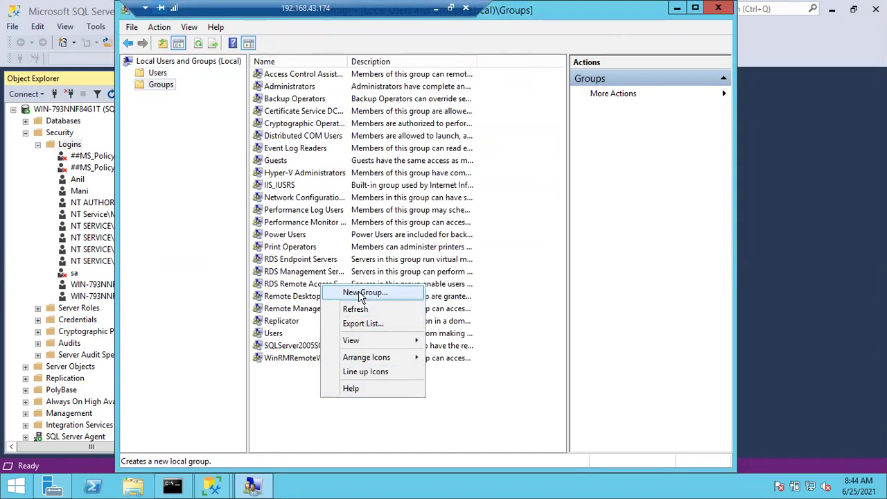
{"action": "left_click", "coordinate": [359, 292]}
{"action": "type", "text": "SQLDBA"}
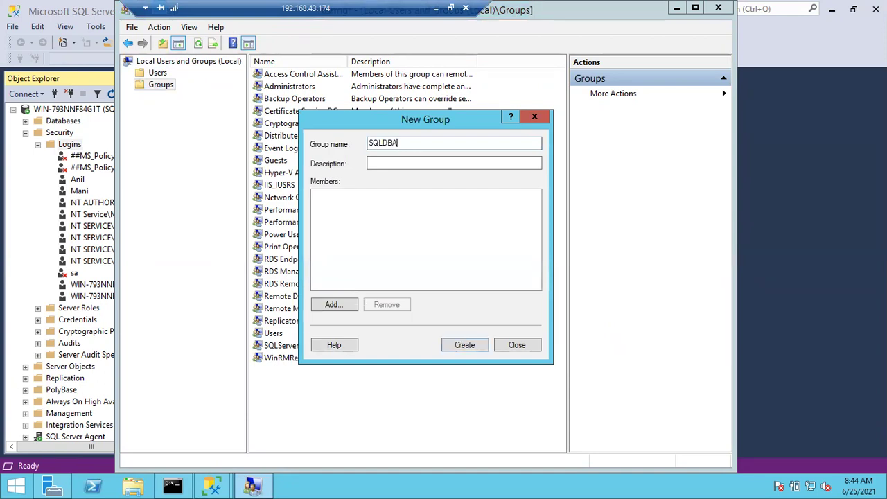
{"action": "type", "text": "s"}
{"action": "left_click", "coordinate": [331, 309]}
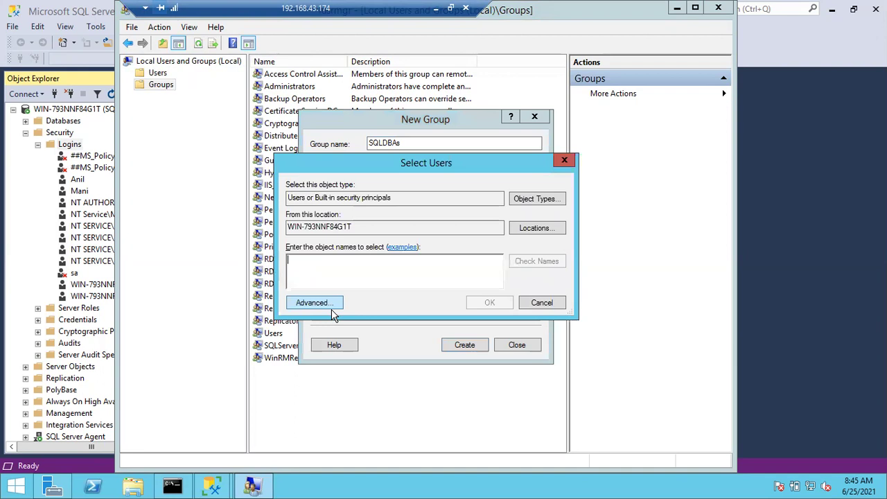
Add four local users as members, fixing the misspelled name, and create SQLDBAs
{"action": "type", "text": "s"}
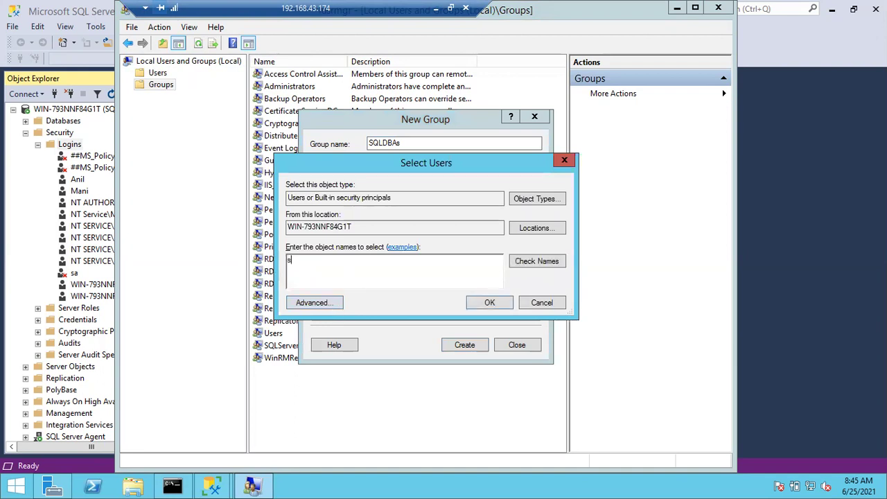
{"action": "type", "text": "hani"}
{"action": "type", "text": "mani;"}
{"action": "type", "text": "karhik;"}
{"action": "type", "text": "anil"}
{"action": "left_click", "coordinate": [527, 262]}
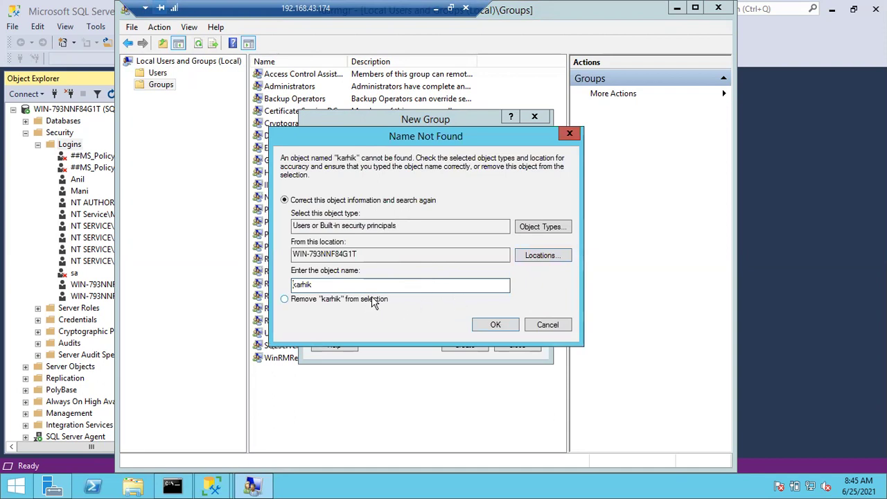
{"action": "left_click", "coordinate": [543, 323]}
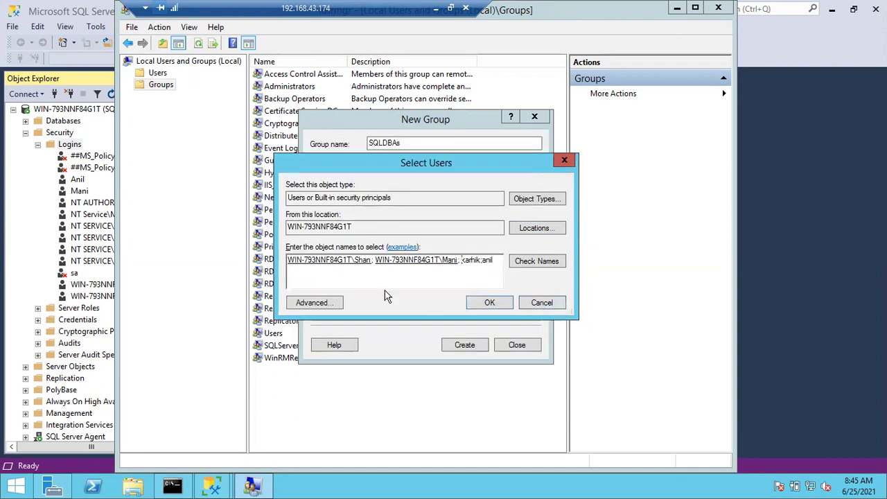
{"action": "left_click", "coordinate": [470, 262]}
{"action": "type", "text": "t"}
{"action": "left_click", "coordinate": [544, 263]}
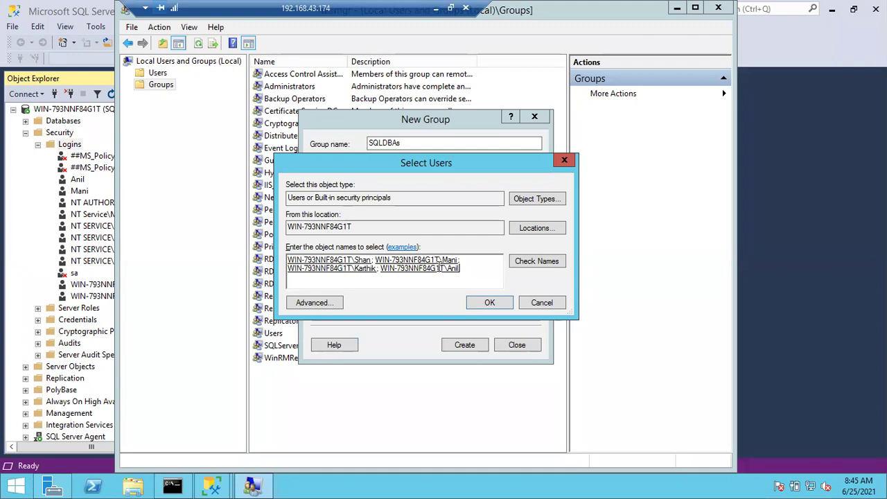
{"action": "left_click", "coordinate": [489, 304]}
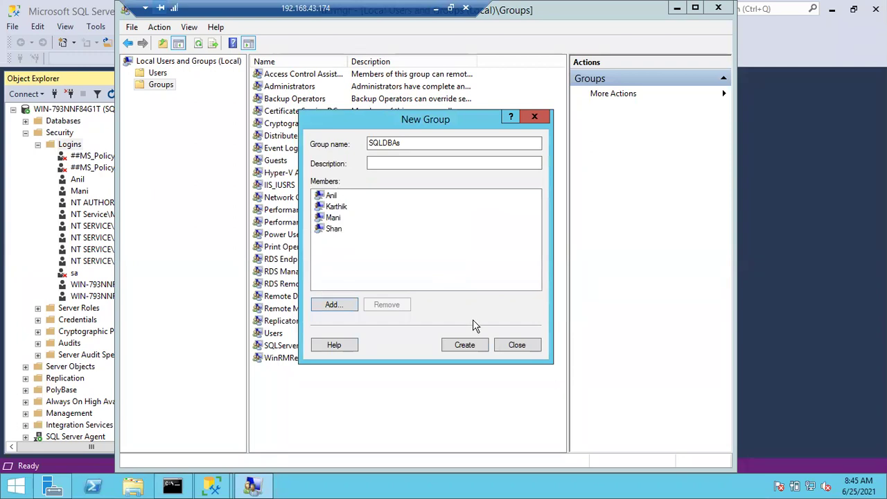
{"action": "key", "text": "Return"}
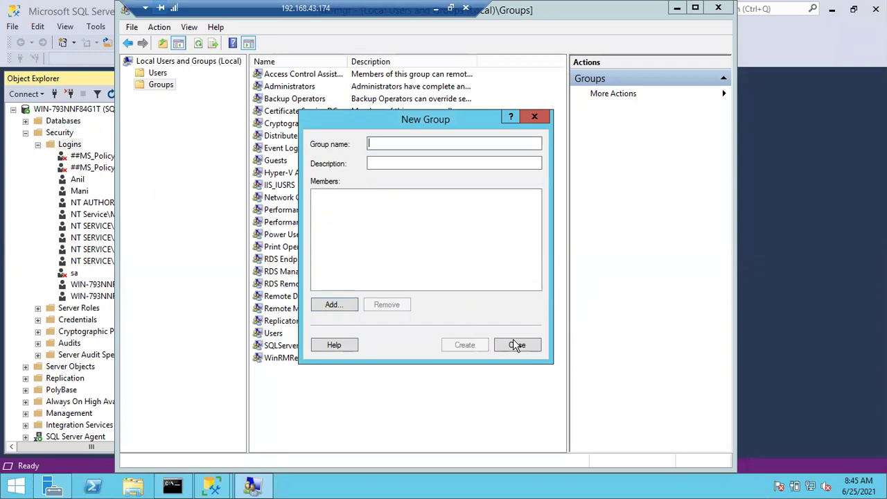
{"action": "left_click", "coordinate": [516, 345]}
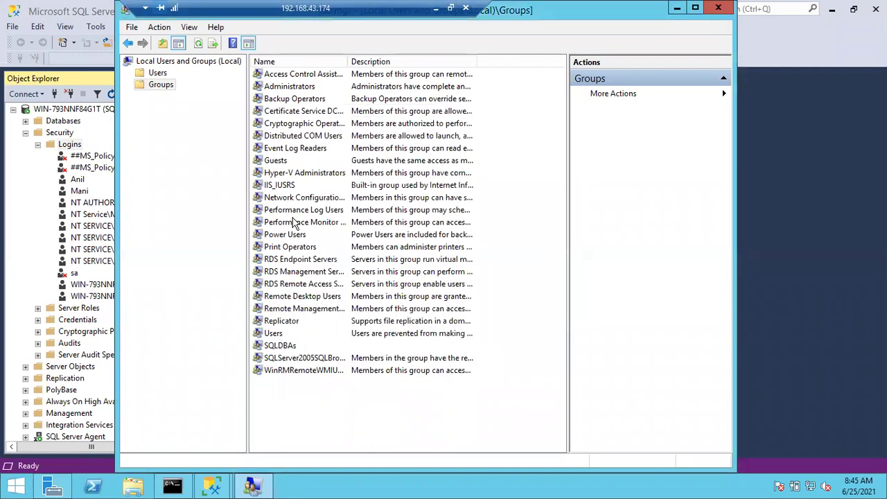
Review the SQLDBAs group's members in its Properties, then return to the Users list
{"action": "left_click", "coordinate": [283, 347]}
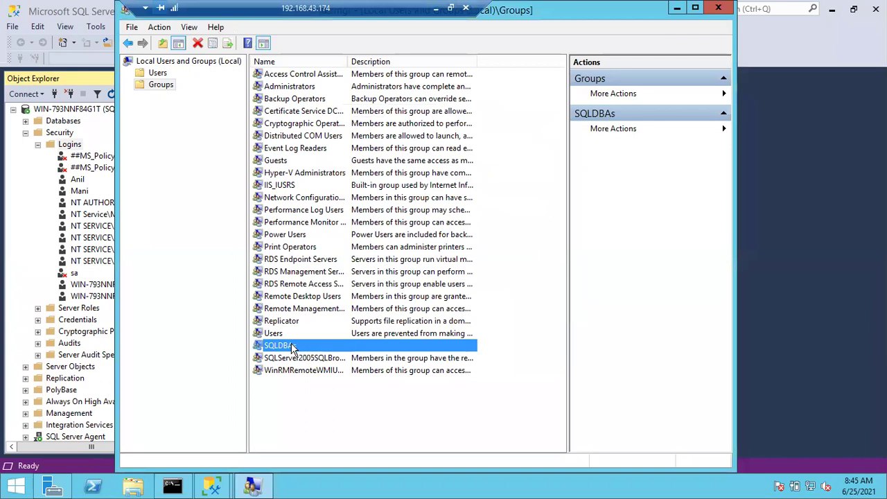
{"action": "double_click", "coordinate": [293, 352]}
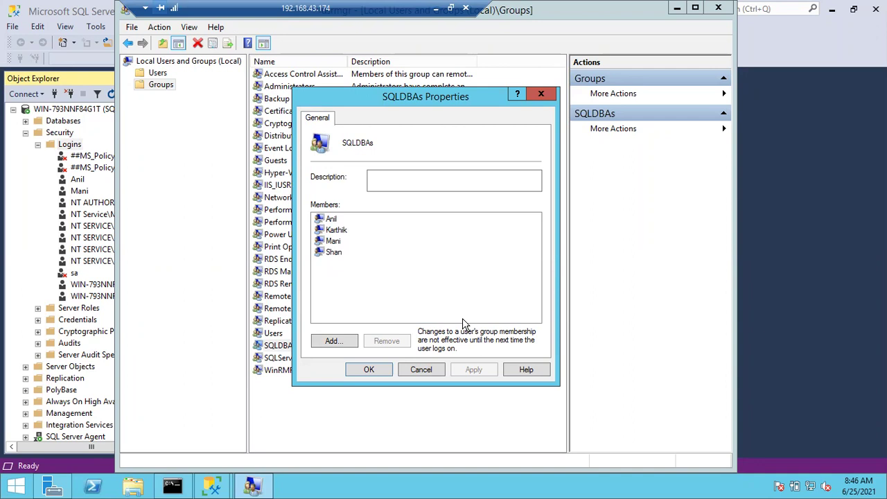
{"action": "left_click", "coordinate": [421, 372]}
{"action": "left_click", "coordinate": [158, 75]}
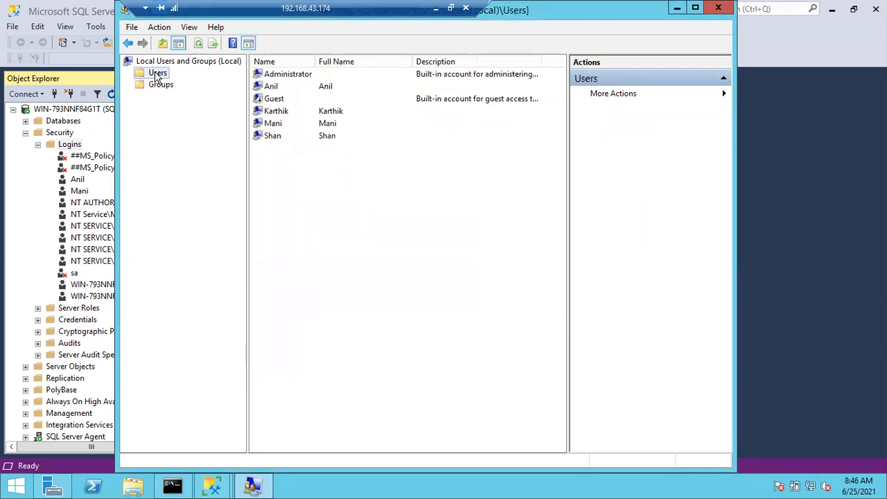
Create another local user whose password cannot be changed and never expires
{"action": "right_click", "coordinate": [317, 188]}
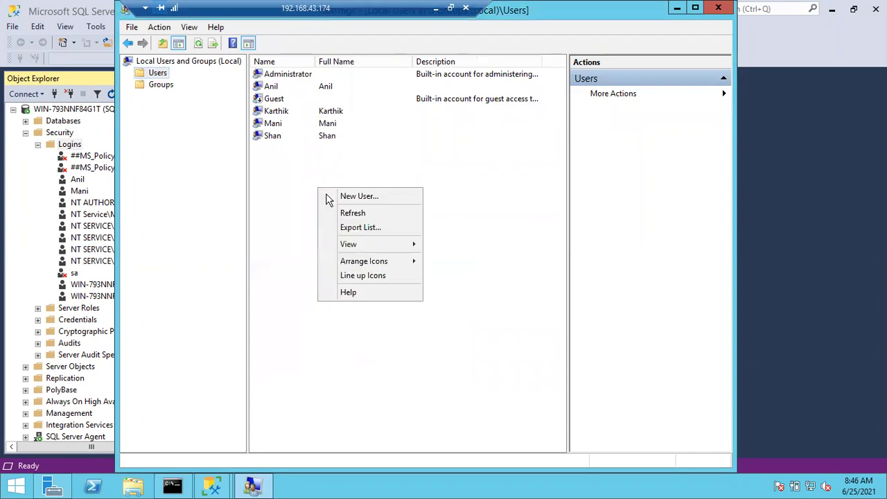
{"action": "left_click", "coordinate": [333, 197]}
{"action": "type", "text": "Honey"}
{"action": "left_click", "coordinate": [369, 164]}
{"action": "left_click", "coordinate": [369, 182]}
{"action": "type", "text": "*********"}
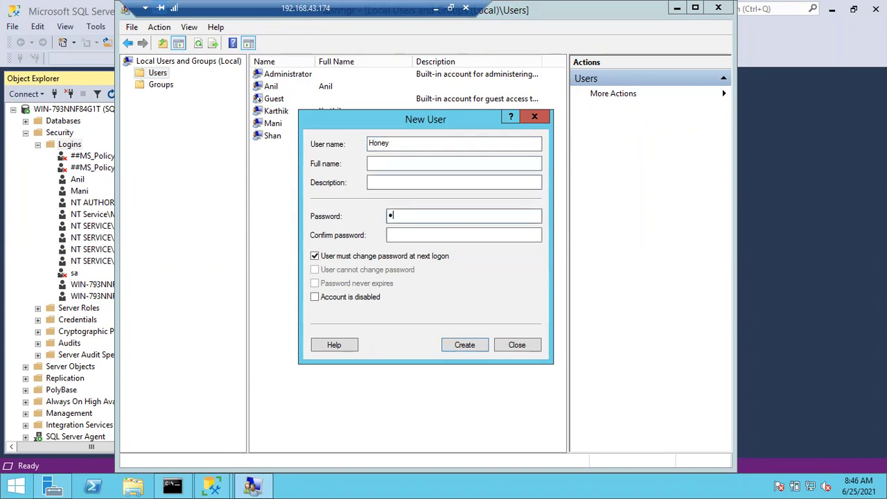
{"action": "type", "text": "****"}
{"action": "key", "text": "Tab"}
{"action": "type", "text": "*************"}
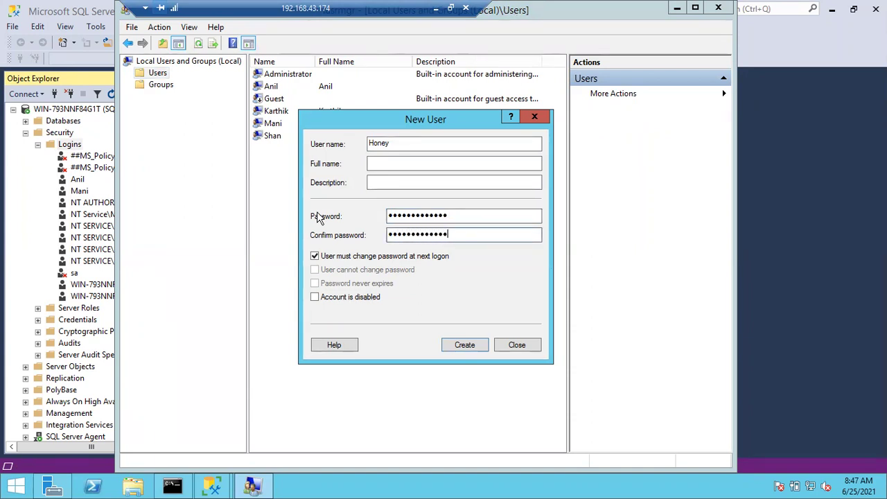
{"action": "left_click", "coordinate": [314, 256]}
{"action": "key", "text": "Tab"}
{"action": "key", "text": "space"}
{"action": "key", "text": "Tab"}
{"action": "key", "text": "space"}
{"action": "key", "text": "Return"}
{"action": "left_click", "coordinate": [517, 345]}
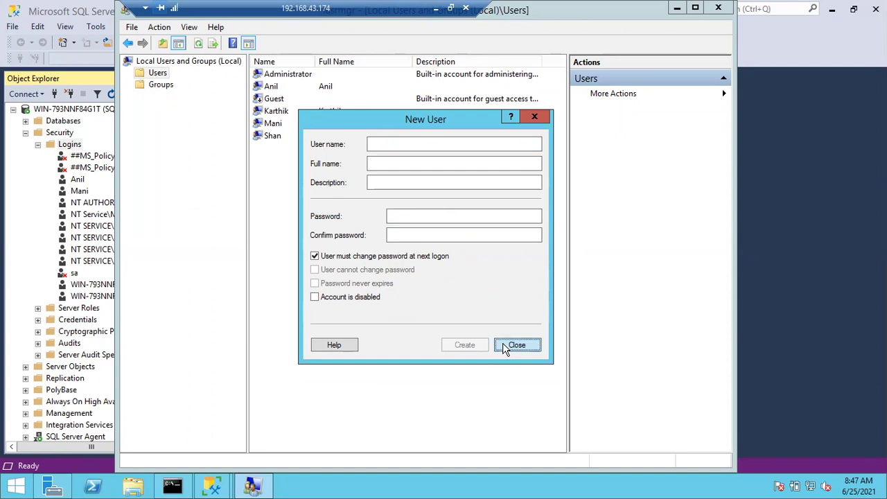
Add the new user to the SQLDBAs group as its fifth member
{"action": "left_click", "coordinate": [171, 87]}
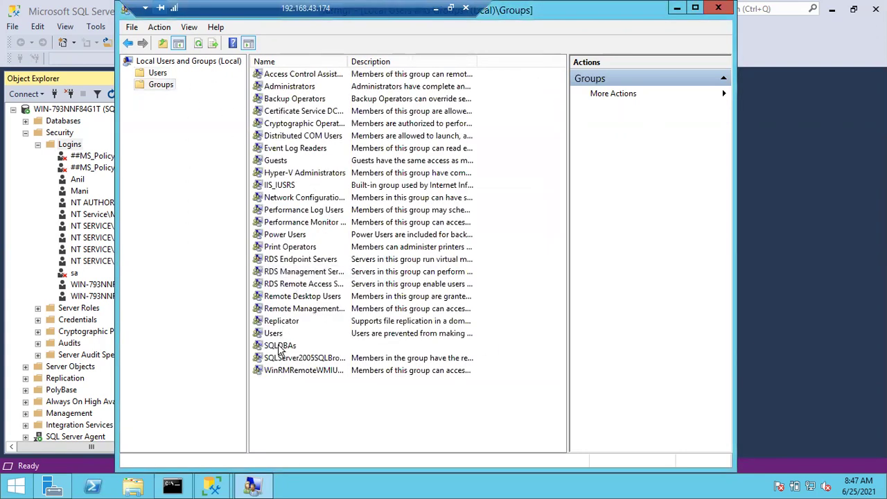
{"action": "double_click", "coordinate": [281, 346]}
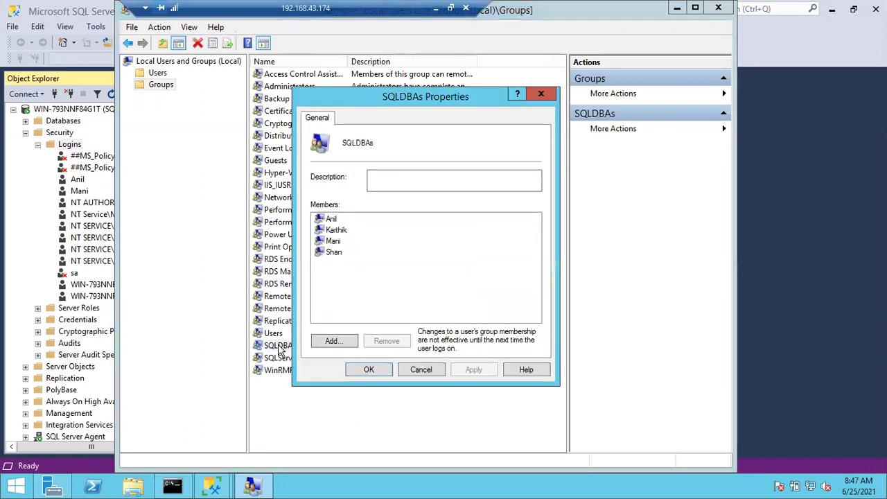
{"action": "left_click", "coordinate": [330, 341]}
{"action": "type", "text": "O"}
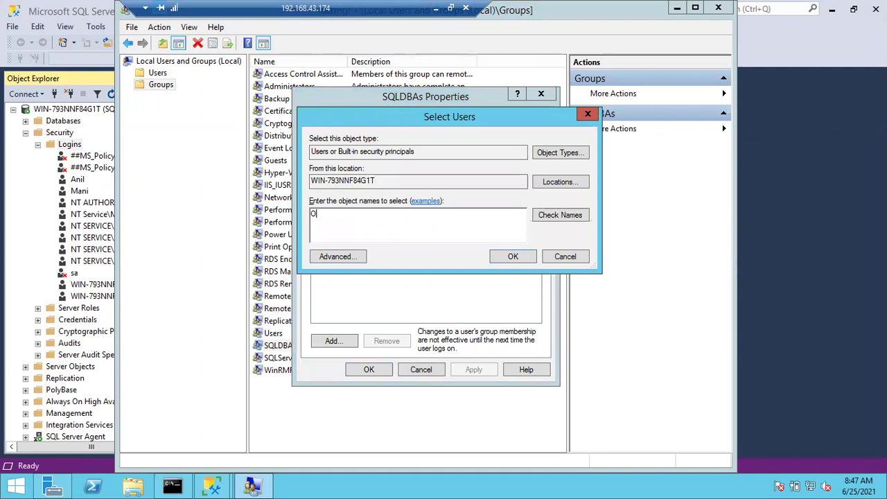
{"action": "type", "text": "oney"}
{"action": "left_click", "coordinate": [555, 219]}
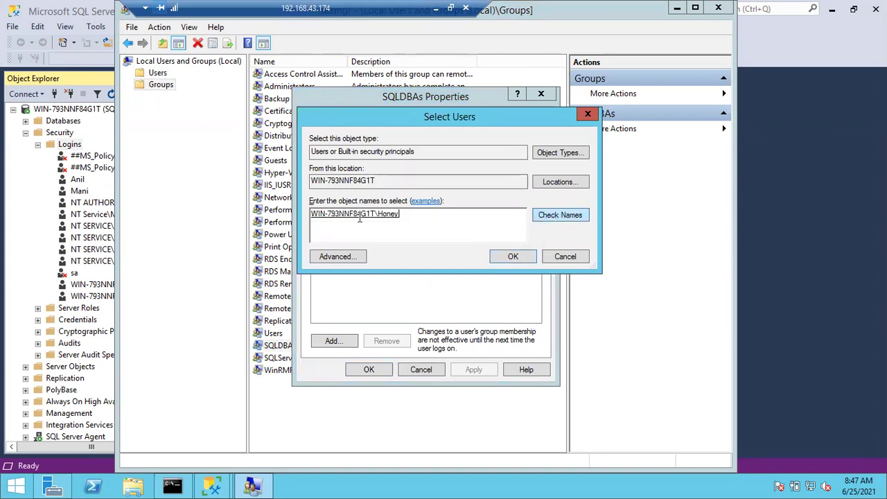
{"action": "left_click", "coordinate": [517, 259]}
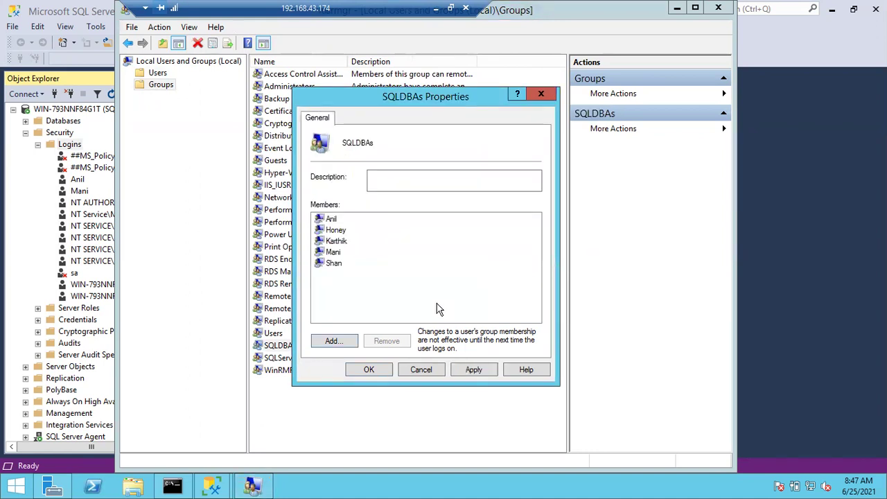
{"action": "left_click", "coordinate": [369, 371]}
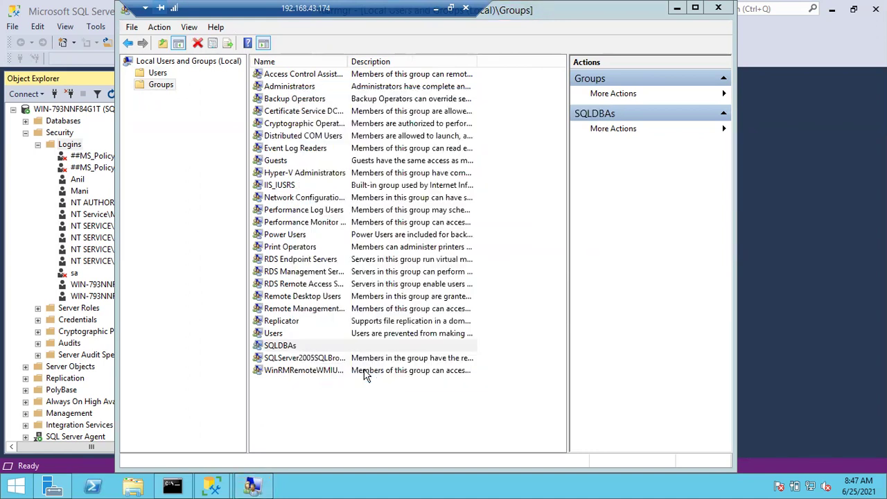
{"action": "left_click", "coordinate": [285, 348]}
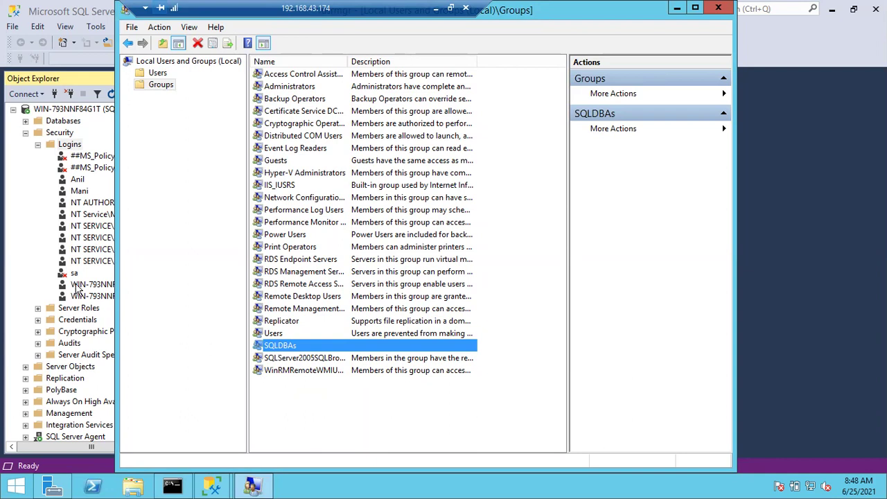
{"action": "left_click", "coordinate": [17, 234]}
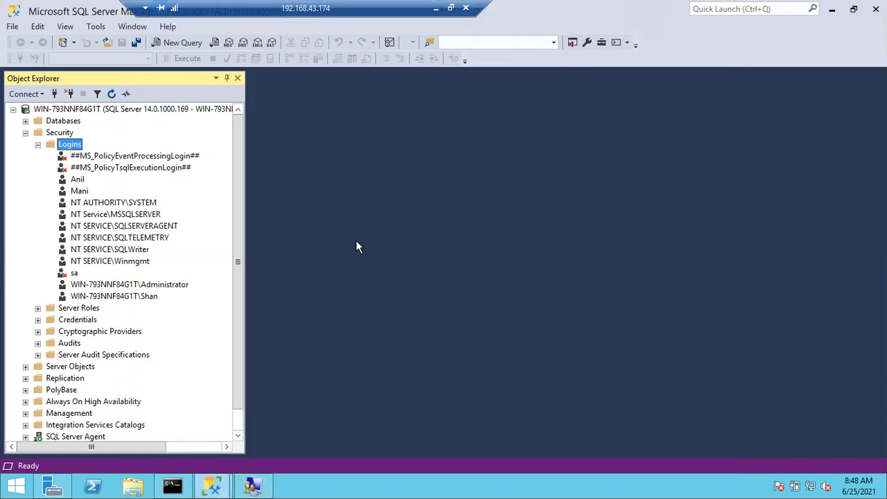
Switch back to the Local Users and Groups window with Alt+Tab
{"action": "key", "text": "alt+Tab"}
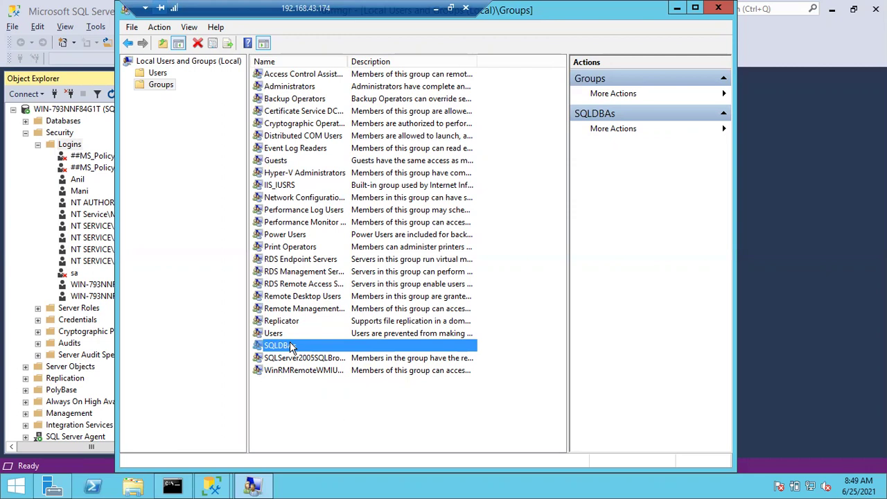
{"action": "right_click", "coordinate": [291, 347]}
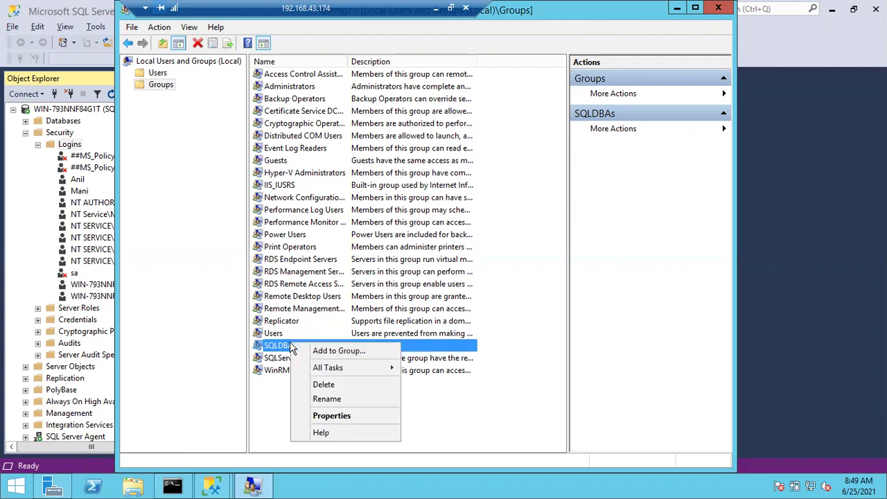
{"action": "left_click", "coordinate": [331, 416]}
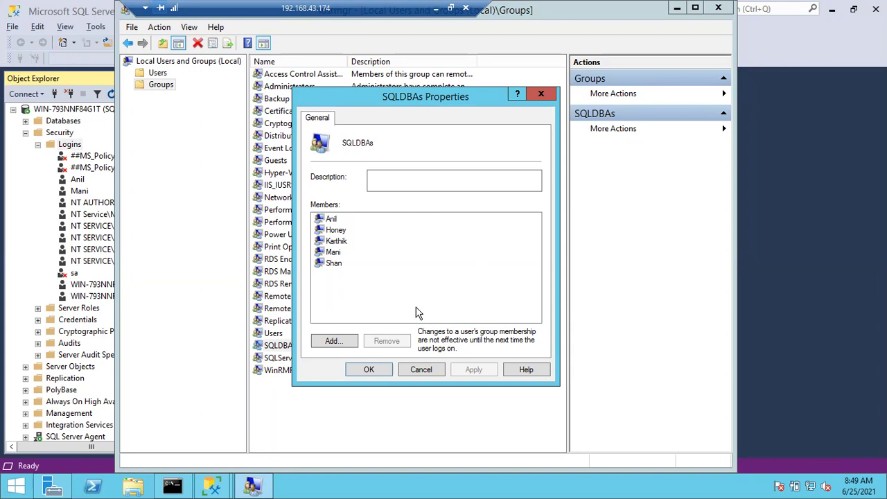
{"action": "left_click", "coordinate": [420, 370]}
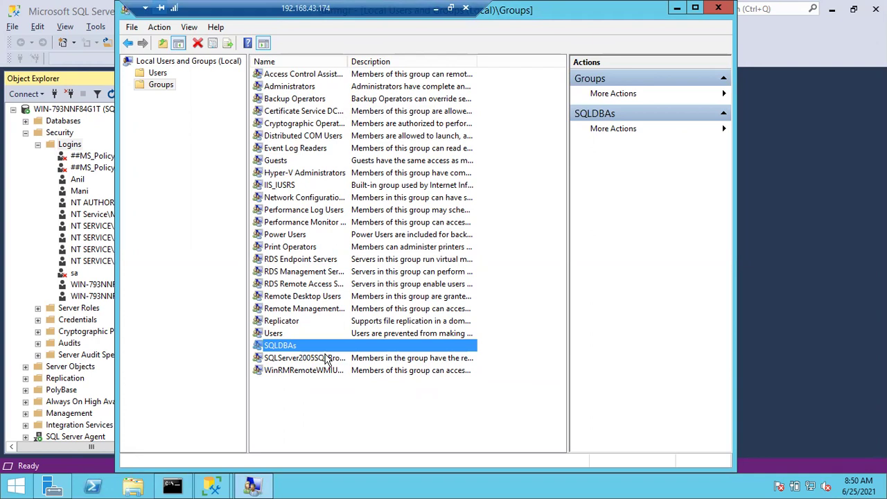
Return to SSMS, start a New Login under Logins, and open the user-or-group search
{"action": "left_click", "coordinate": [83, 144]}
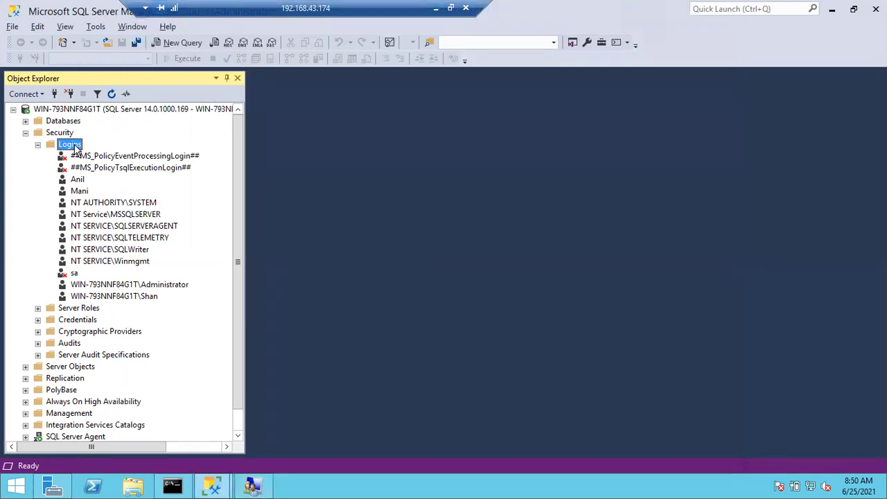
{"action": "right_click", "coordinate": [76, 149]}
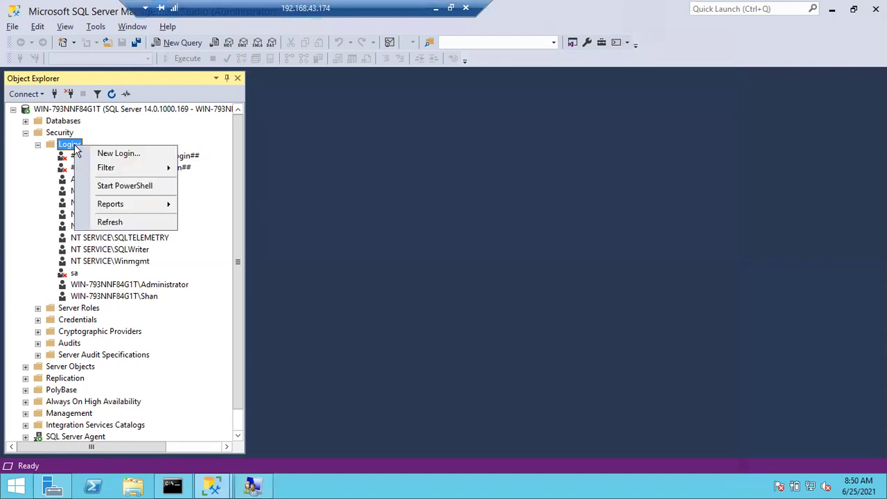
{"action": "left_click", "coordinate": [89, 153]}
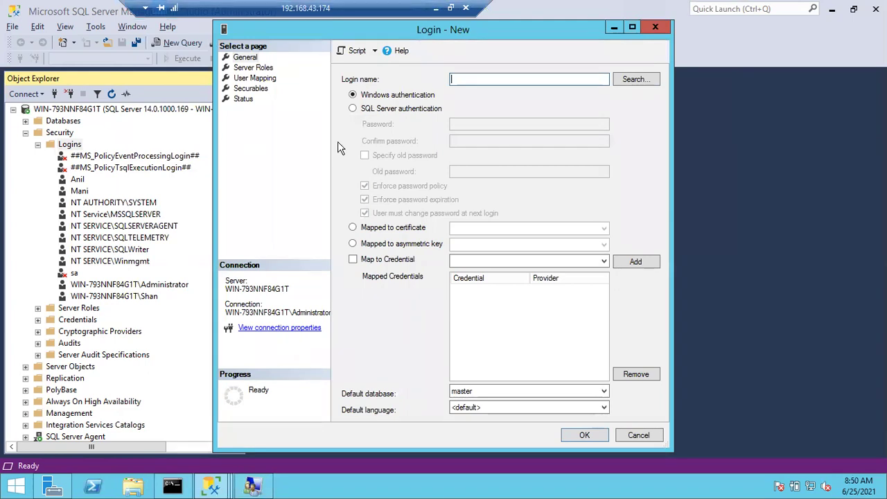
{"action": "left_click", "coordinate": [632, 79]}
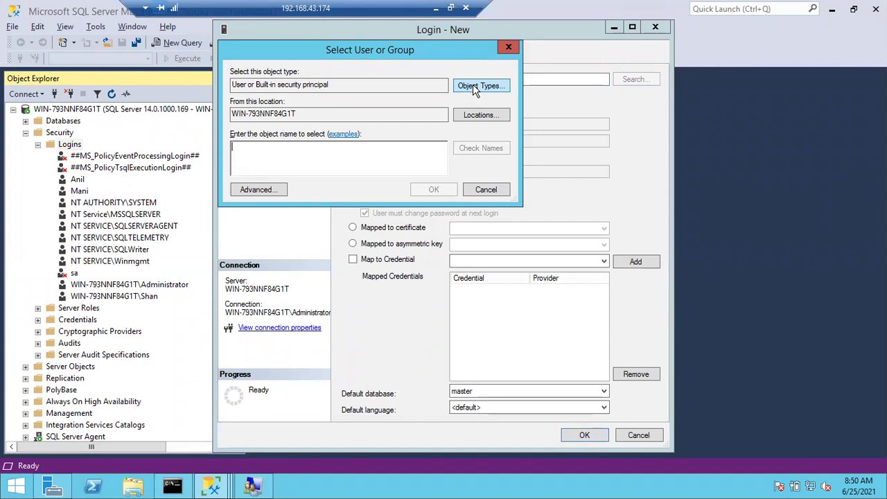
Open the search's Object Types and close it with Groups left unticked
{"action": "left_click", "coordinate": [475, 86]}
{"action": "left_click", "coordinate": [243, 148]}
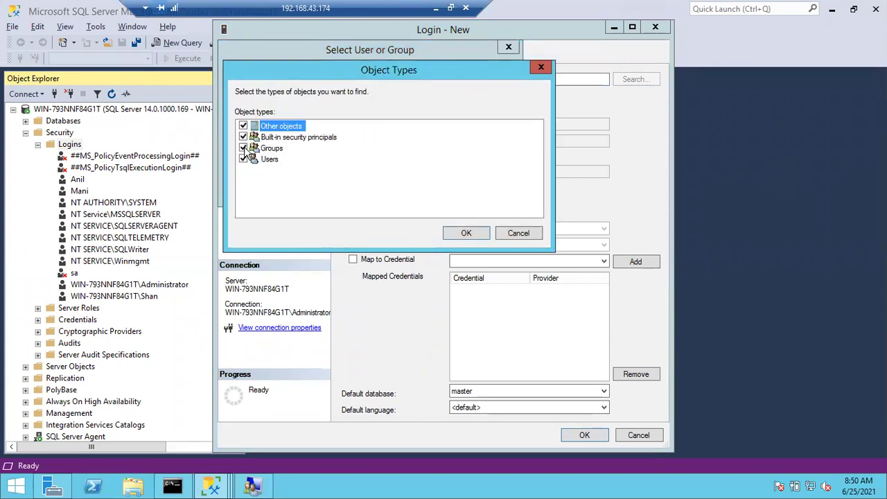
{"action": "left_click", "coordinate": [244, 148]}
{"action": "left_click", "coordinate": [506, 232]}
Enter SqlDBAs, dismiss the name-not-found error, and include Groups in the object types
{"action": "type", "text": "SqlDBAs"}
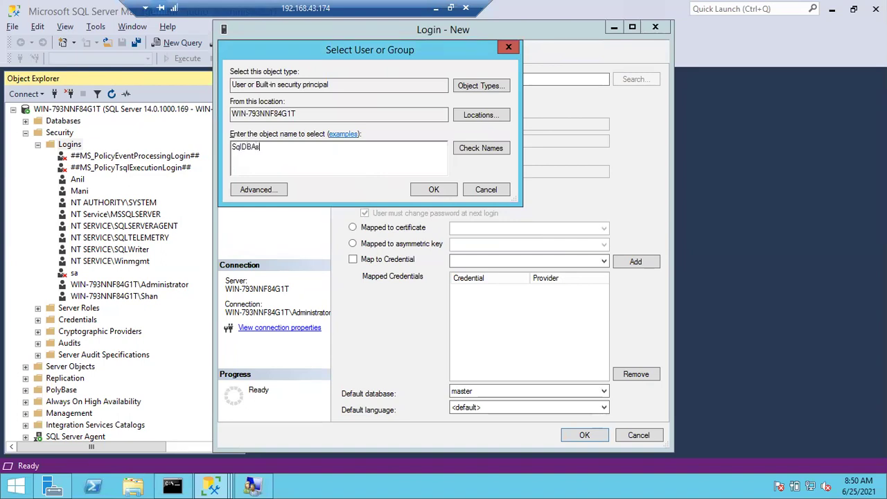
{"action": "left_click", "coordinate": [462, 153]}
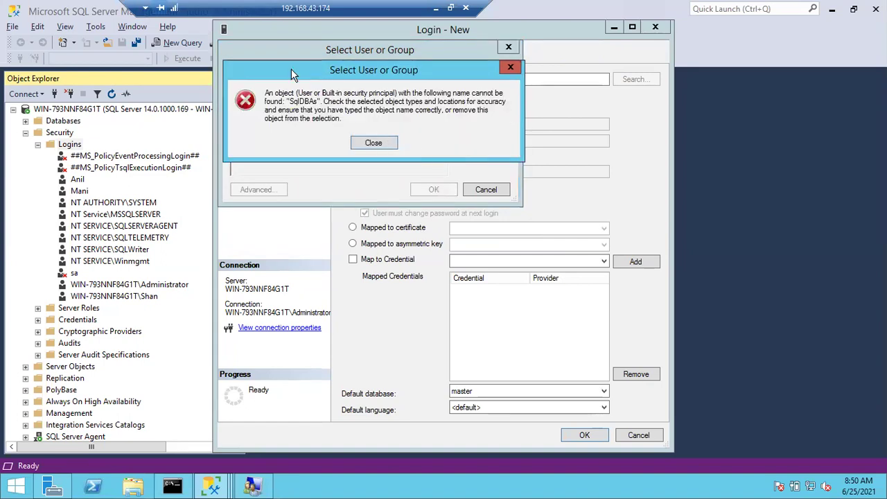
{"action": "left_click", "coordinate": [373, 143]}
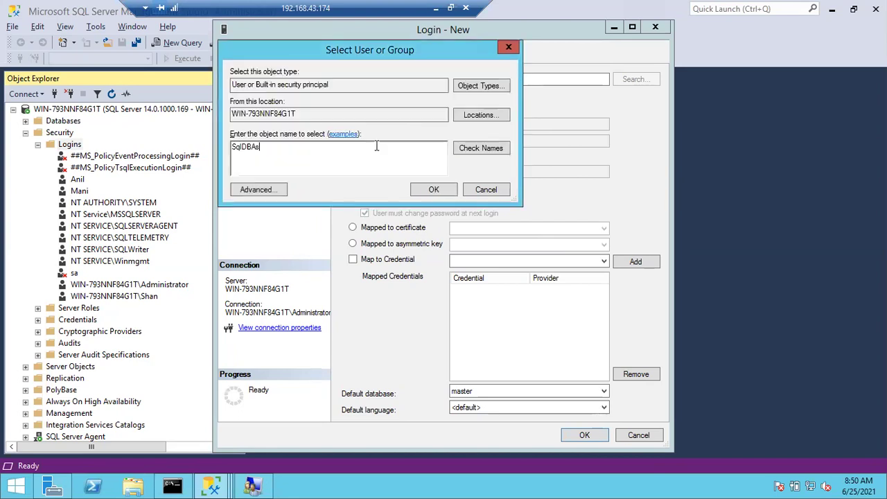
{"action": "left_click", "coordinate": [469, 86]}
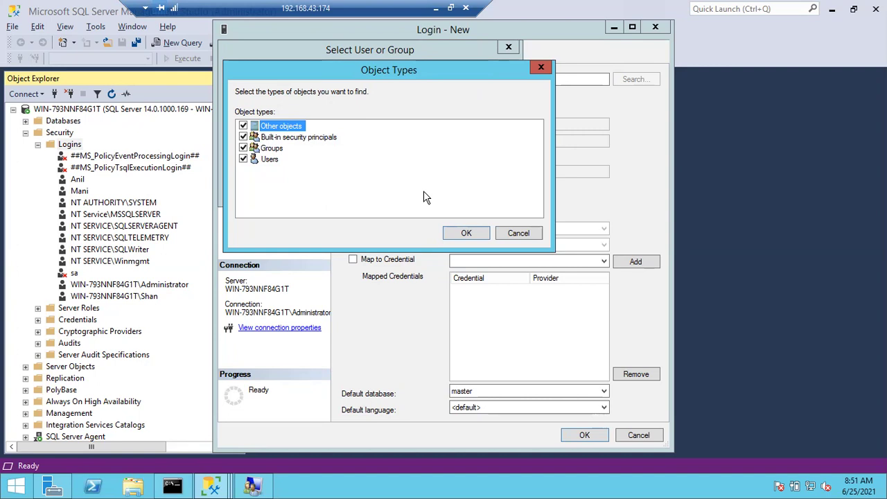
{"action": "left_click", "coordinate": [450, 232]}
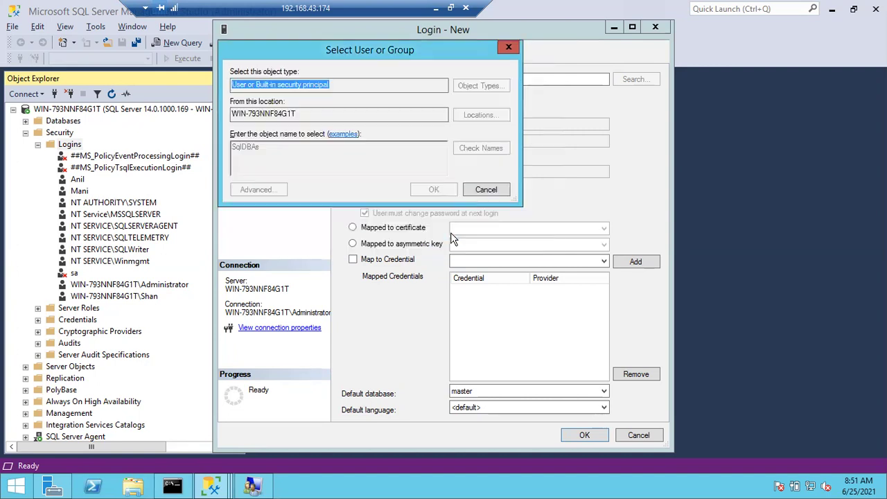
Resolve SqlDBAs, review Locations without changes, and accept WIN-793NNF84G1T\SQLDBAs as the login name
{"action": "type", "text": "SqlDBAs"}
{"action": "key", "text": "alt+k"}
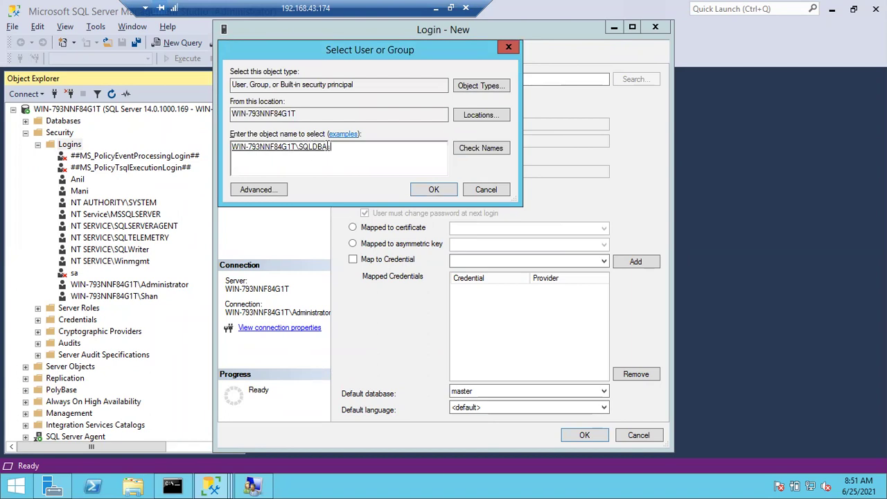
{"action": "left_click_drag", "start_coordinate": [298, 114], "coordinate": [231, 117]}
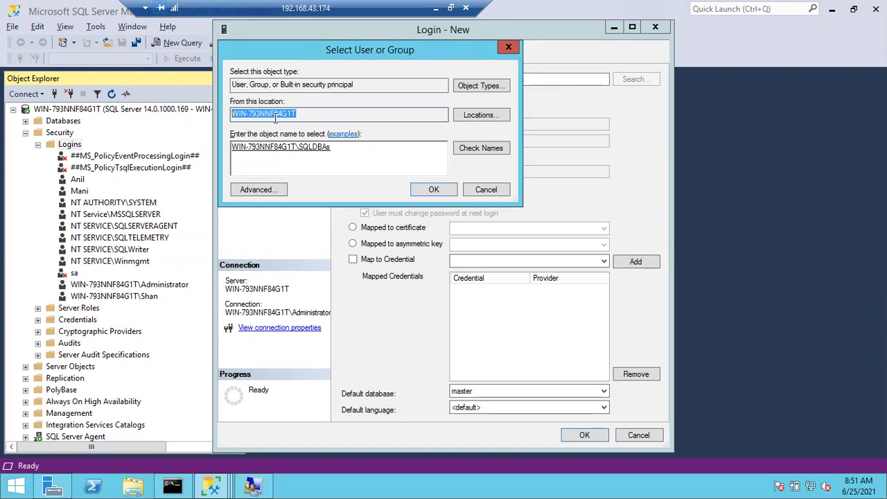
{"action": "left_click", "coordinate": [466, 117]}
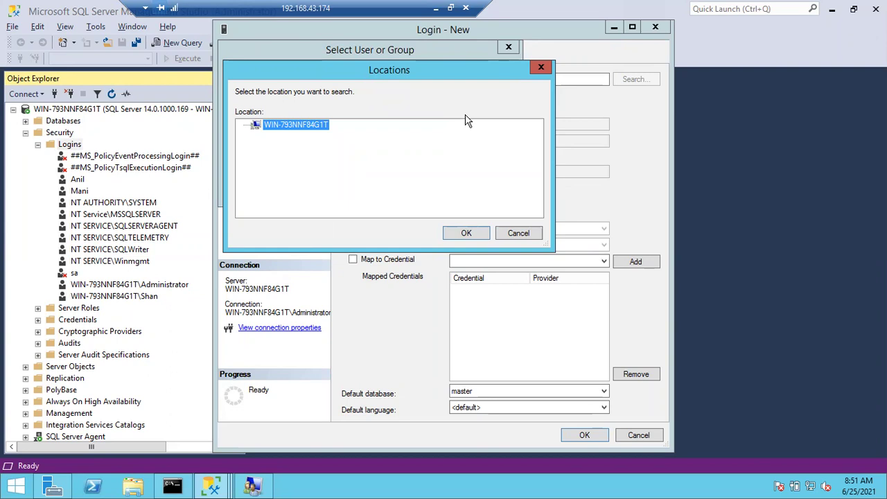
{"action": "left_click", "coordinate": [527, 235]}
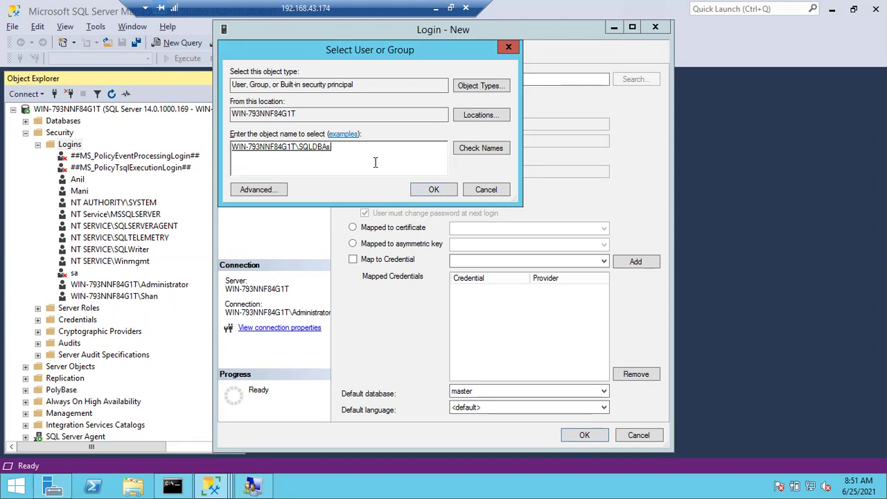
{"action": "left_click", "coordinate": [423, 189]}
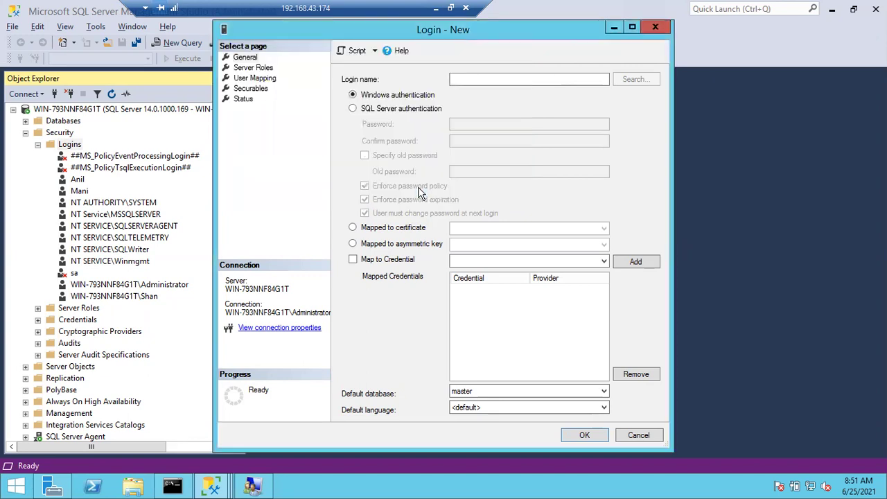
Grant the new login the sysadmin role on its Server Roles page
{"action": "left_click", "coordinate": [248, 68]}
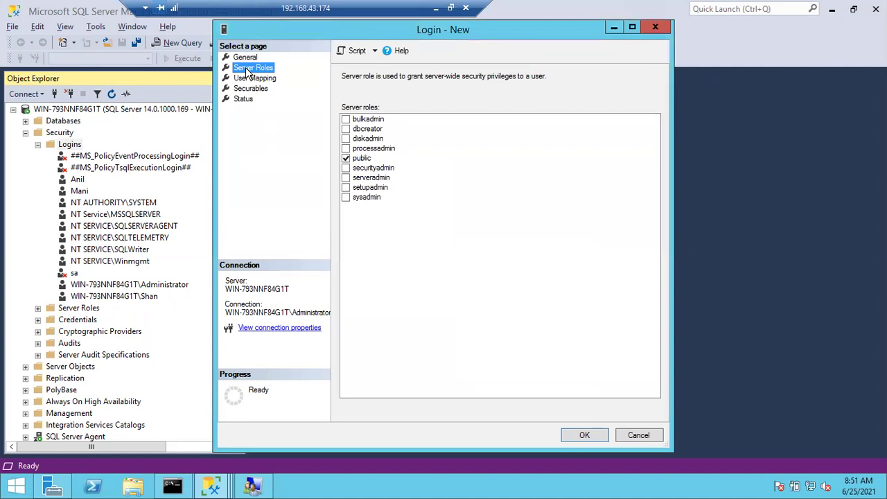
{"action": "left_click", "coordinate": [349, 200]}
{"action": "left_click", "coordinate": [346, 198]}
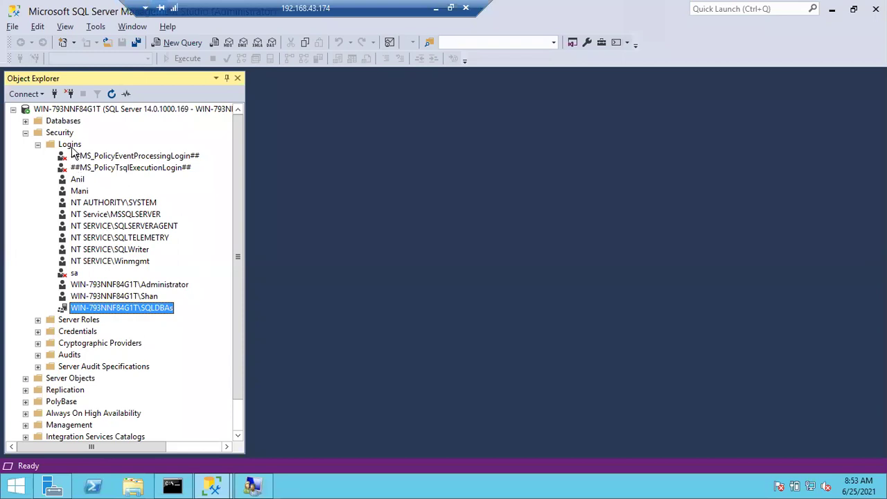
{"action": "left_click", "coordinate": [71, 147]}
{"action": "left_click", "coordinate": [112, 94]}
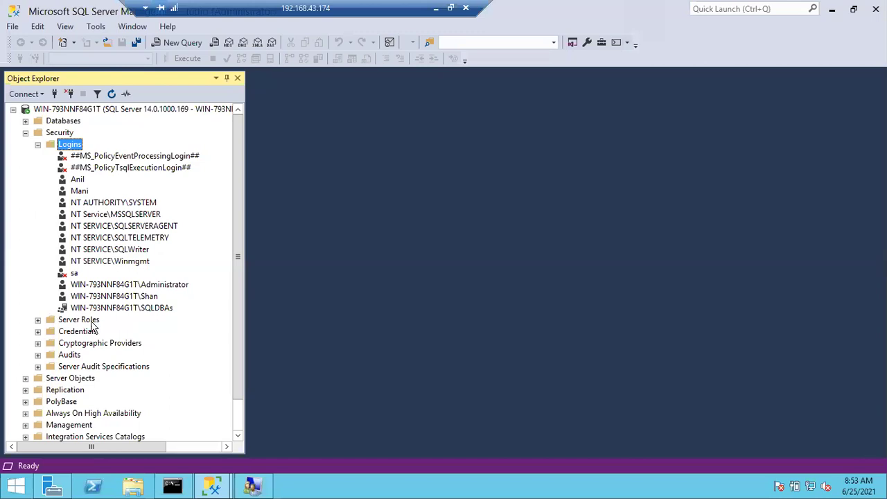
{"action": "left_click", "coordinate": [114, 309]}
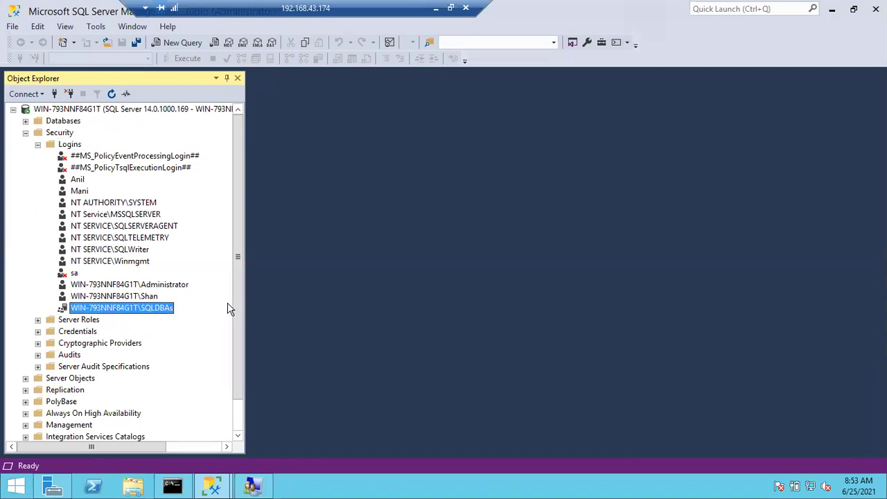
{"action": "left_click", "coordinate": [69, 144]}
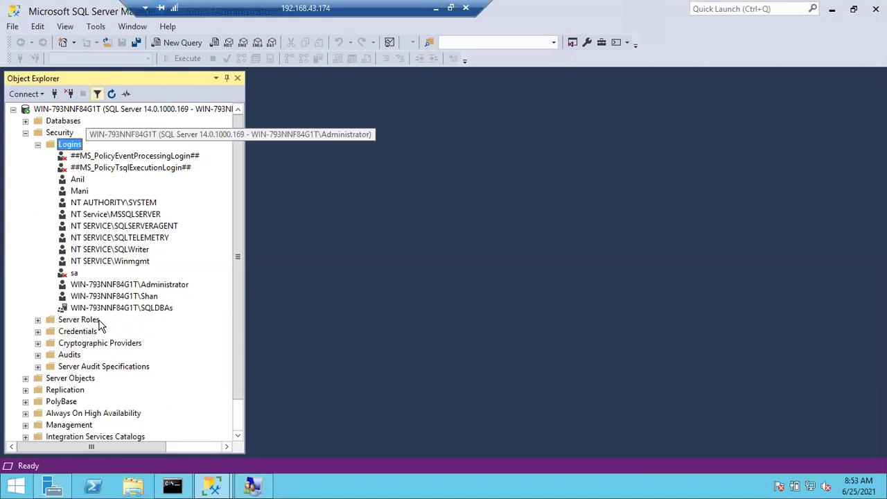